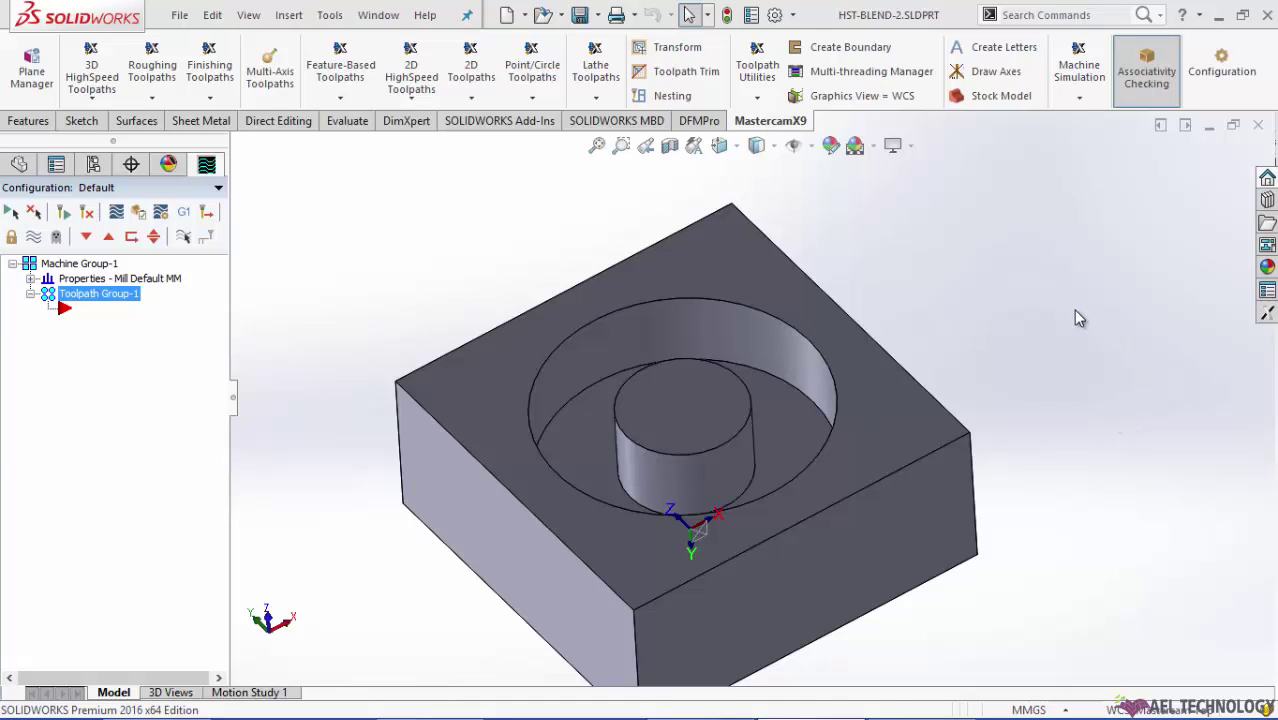
# Create a new Mastercam plane from the block's top face
pyautogui.moveTo(617, 199); pyautogui.dragTo(633, 238, button='middle')
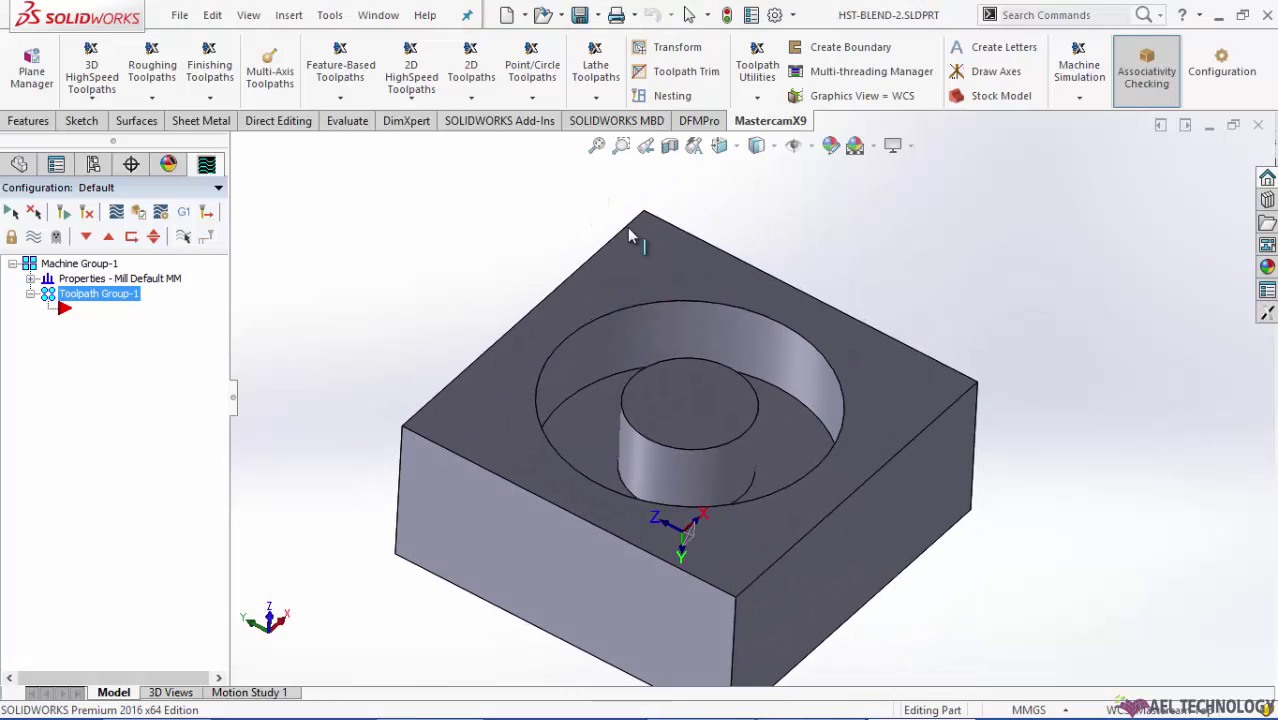
pyautogui.click(31, 68)
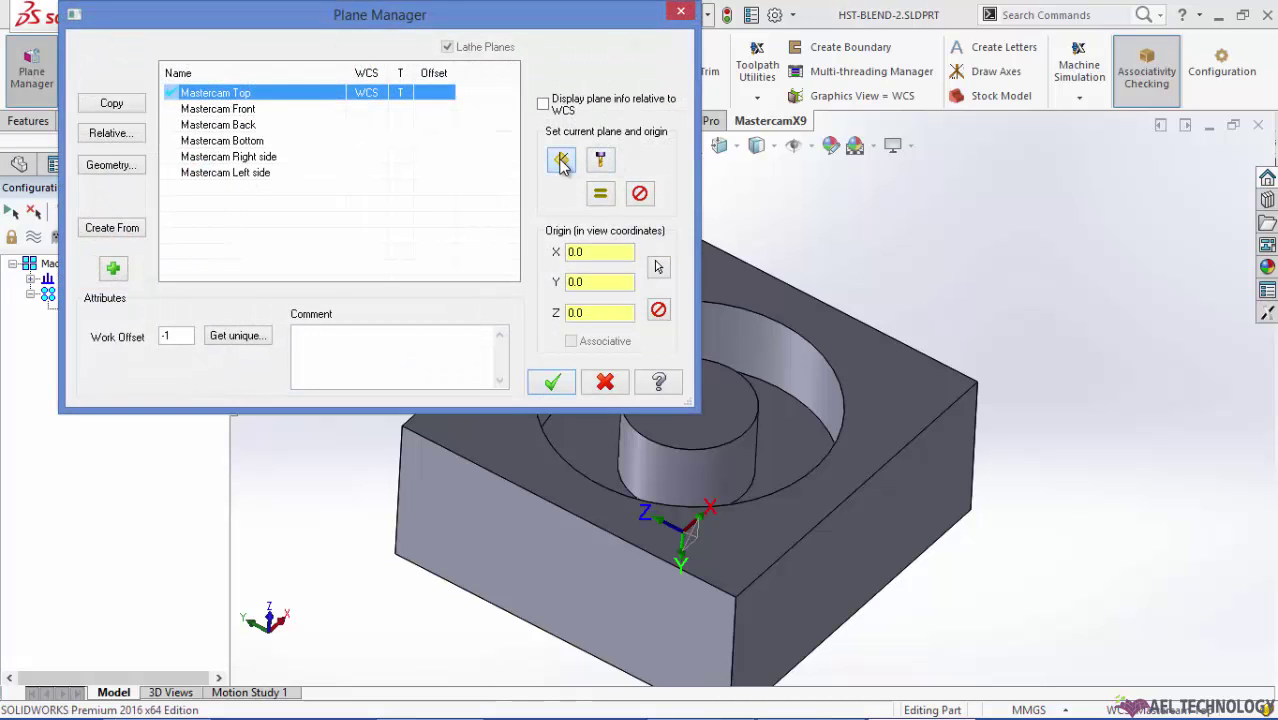
pyautogui.click(236, 110)
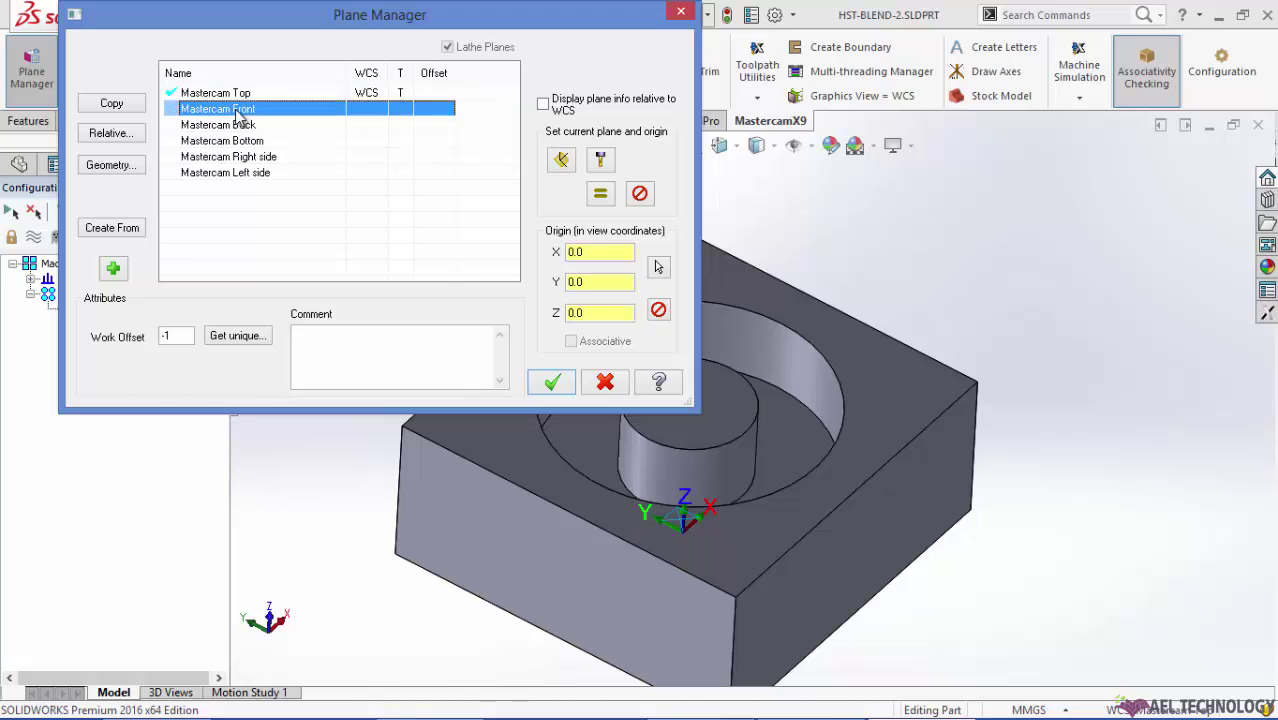
pyautogui.click(113, 228)
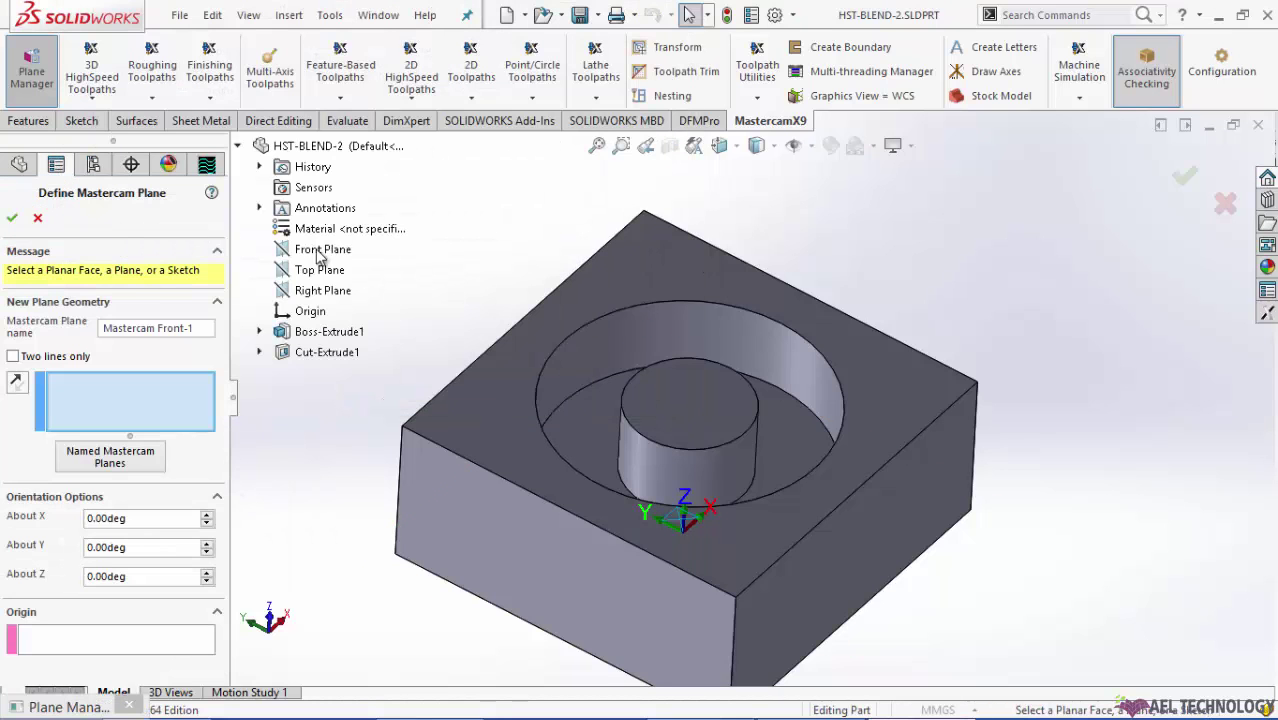
pyautogui.click(677, 267)
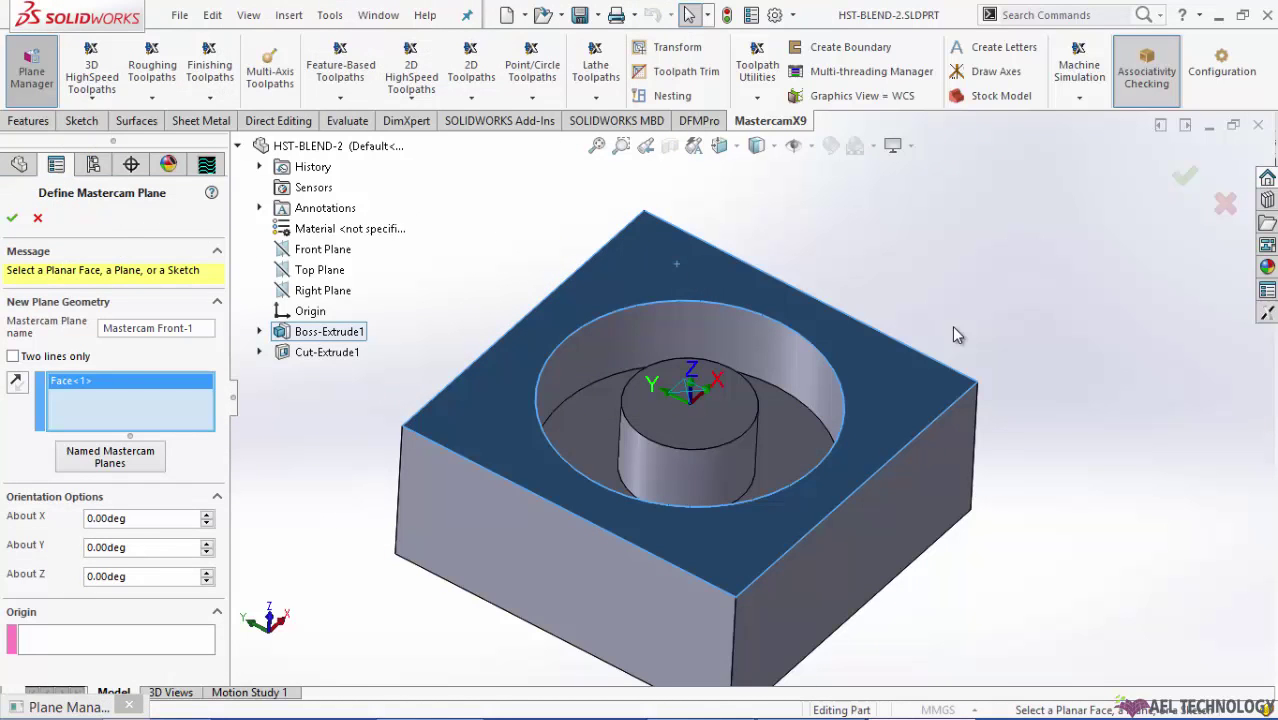
pyautogui.moveTo(932, 300); pyautogui.dragTo(965, 253, button='middle')
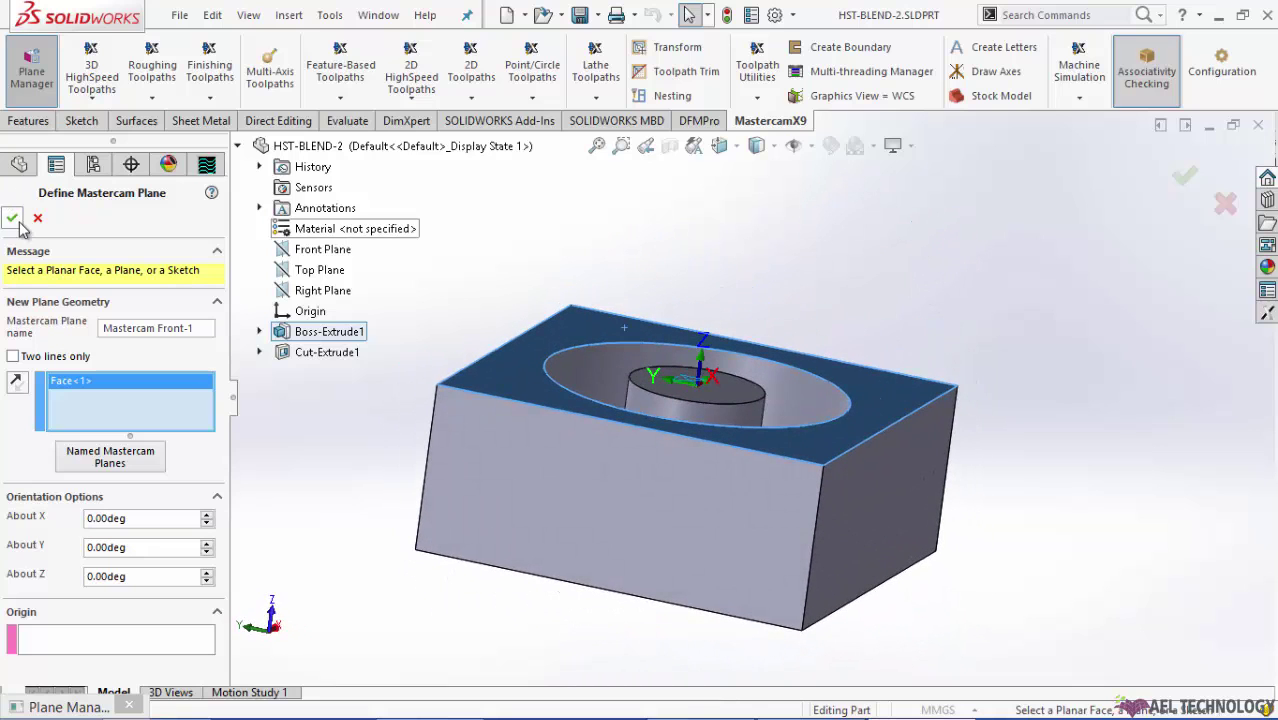
pyautogui.click(12, 217)
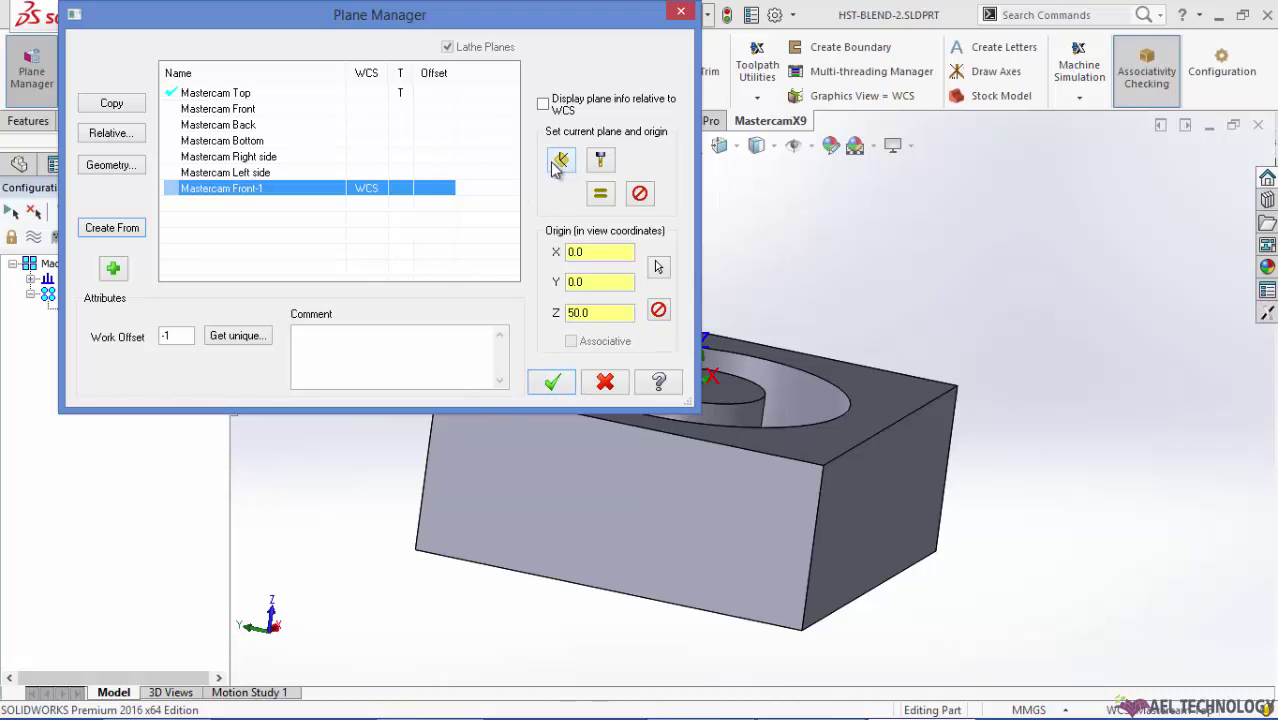
# Set Mastercam Front-1 as the WCS and accept the plane settings
pyautogui.click(403, 194)
pyautogui.click(551, 382)
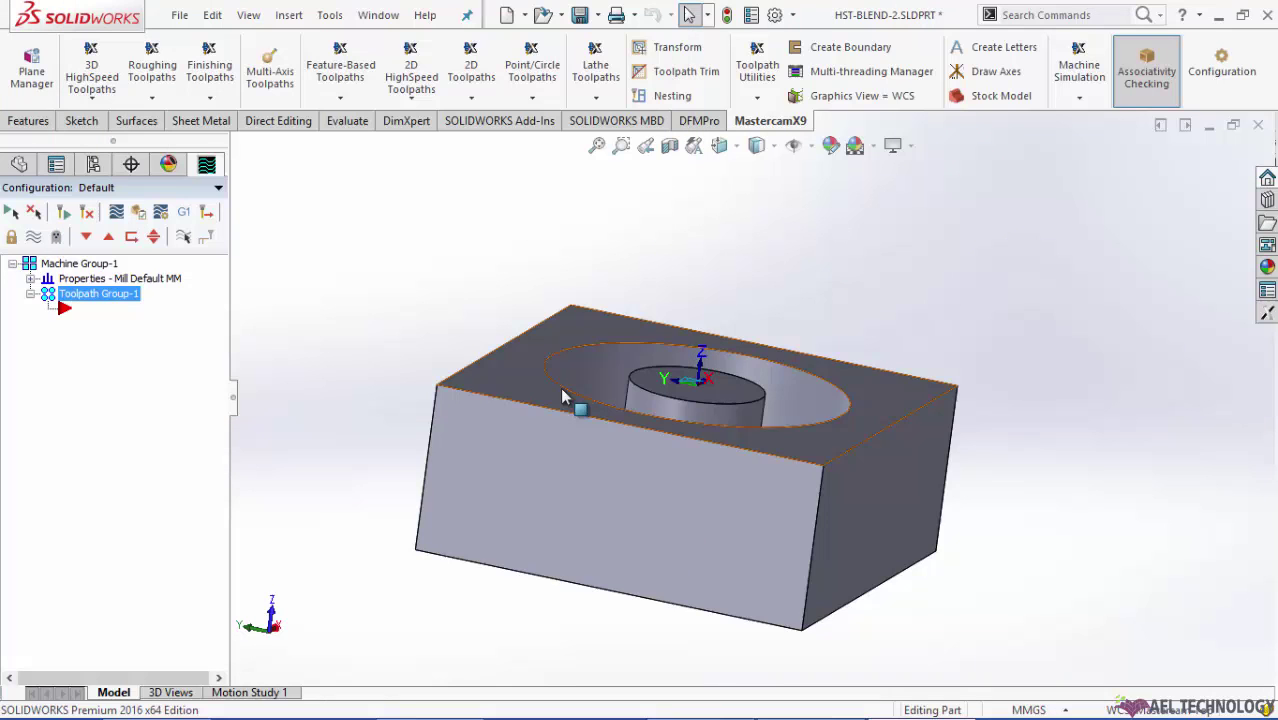
pyautogui.moveTo(699, 214); pyautogui.dragTo(636, 264, button='middle')
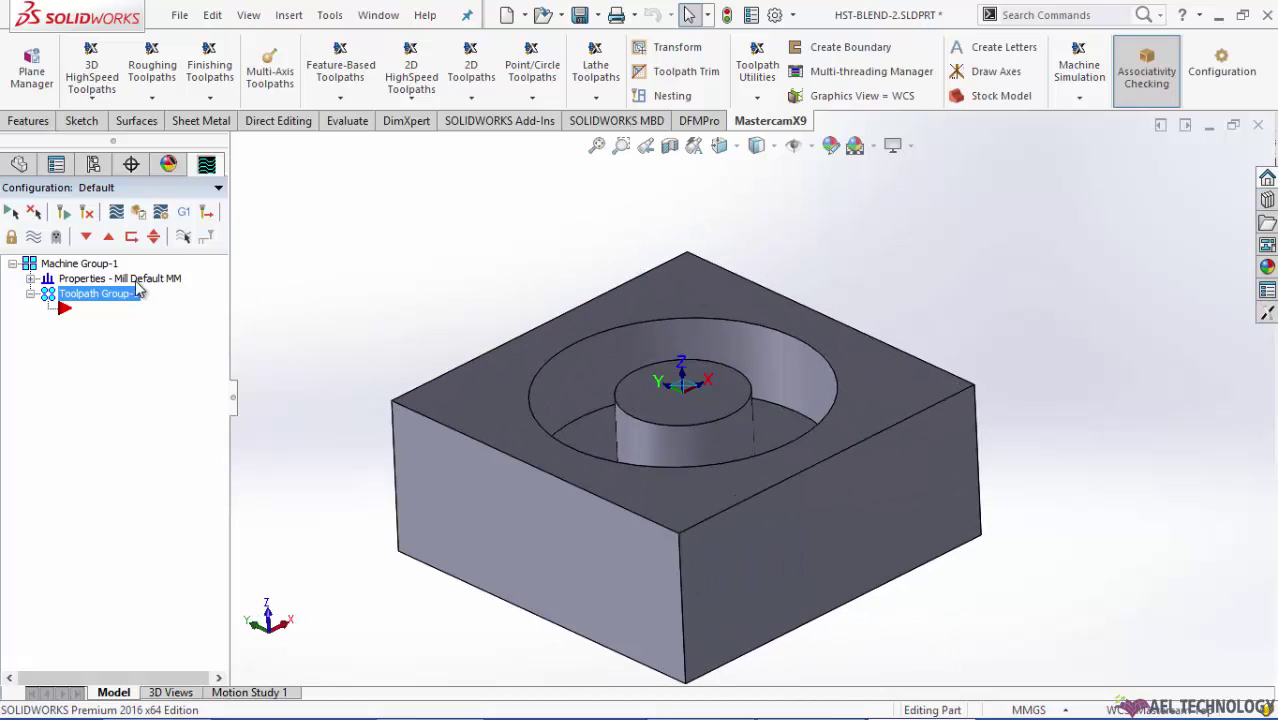
# In Stock setup, fit the stock to all entities and set X and Y to 120
pyautogui.click(32, 279)
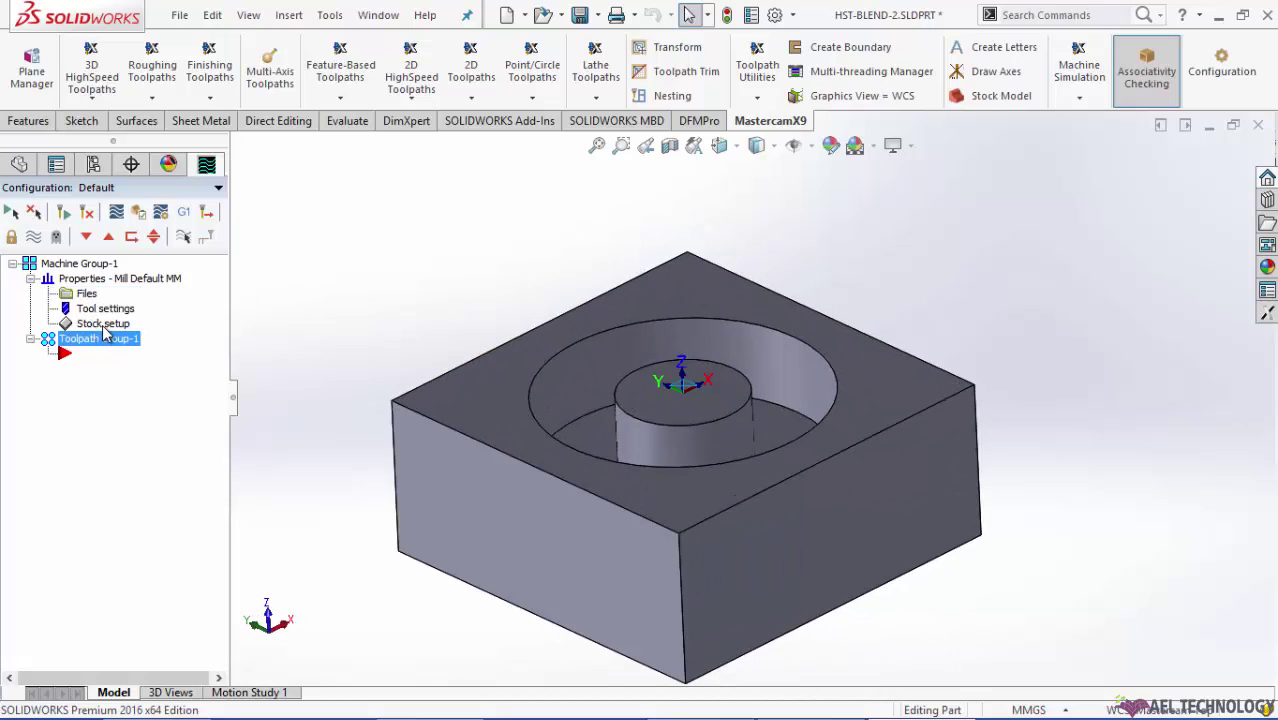
pyautogui.doubleClick(103, 324)
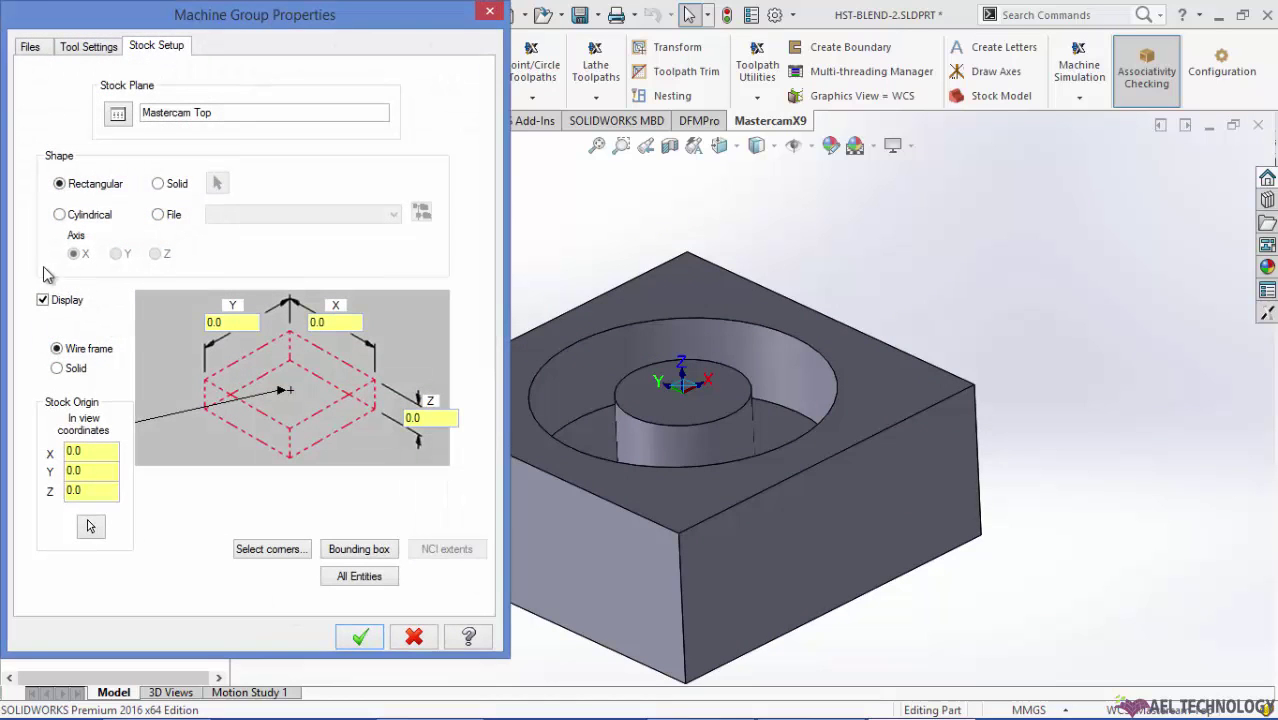
pyautogui.click(356, 578)
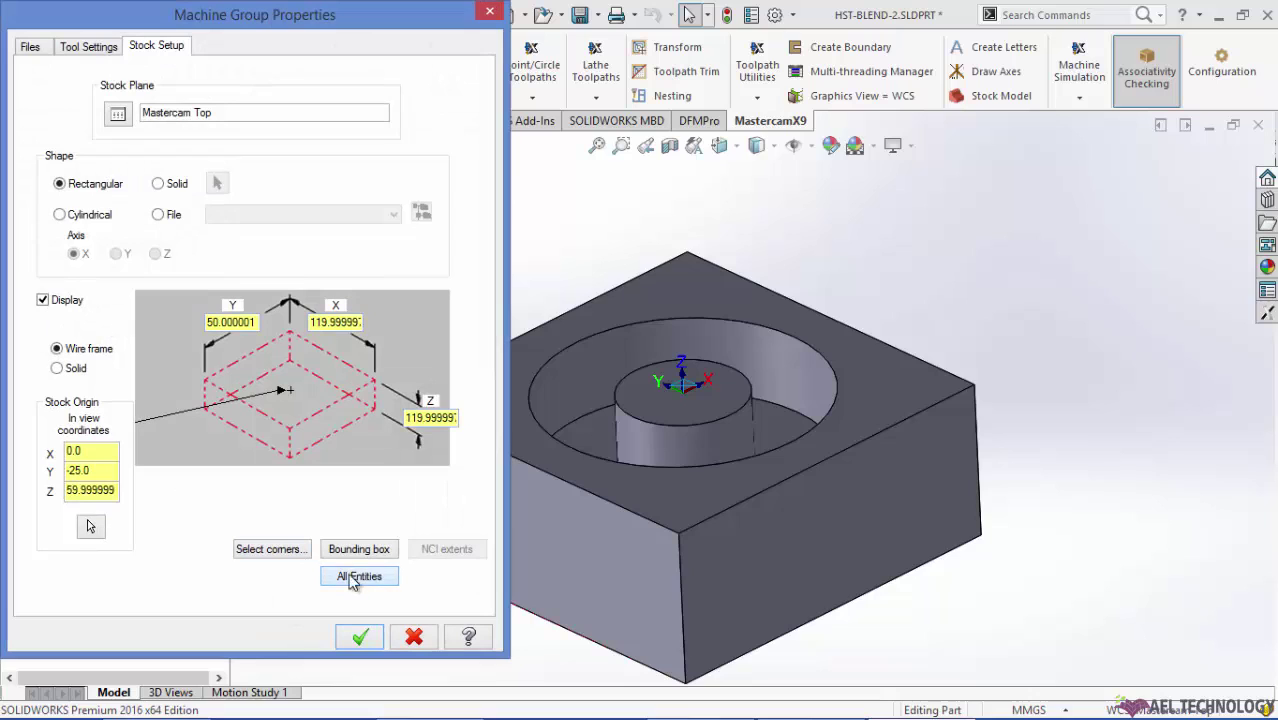
pyautogui.doubleClick(252, 324)
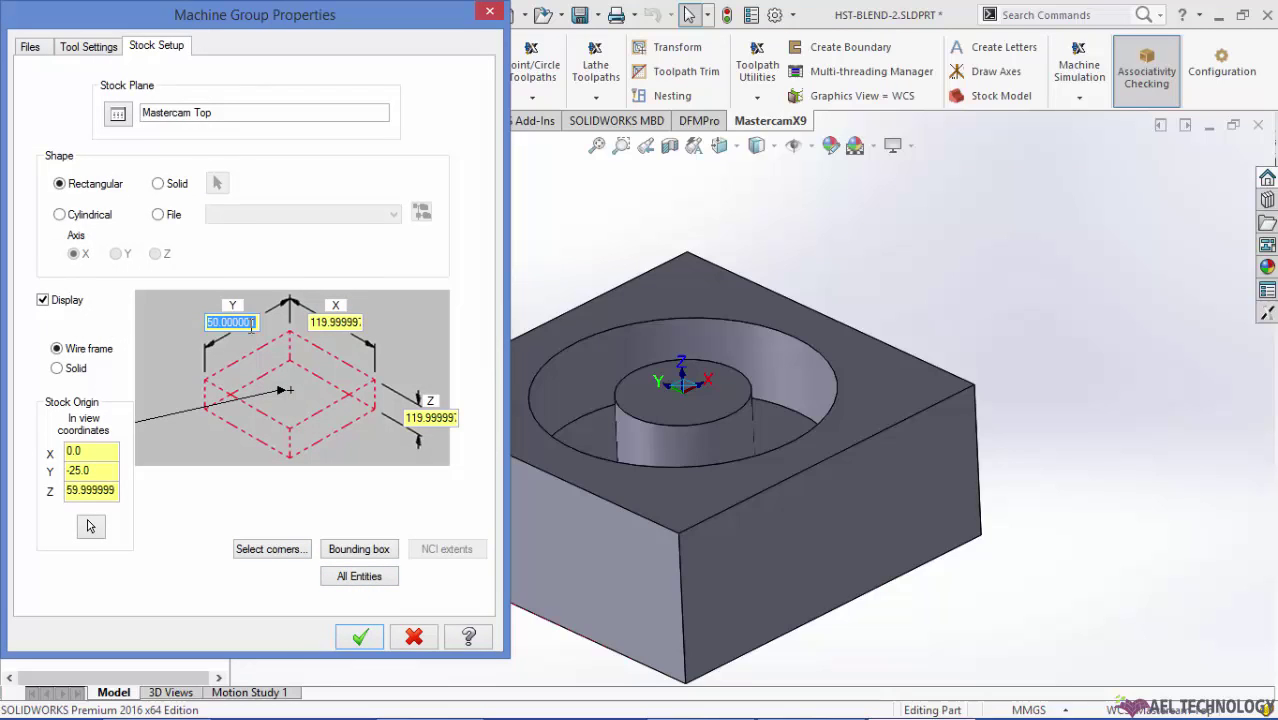
pyautogui.write('120')
pyautogui.doubleClick(331, 324)
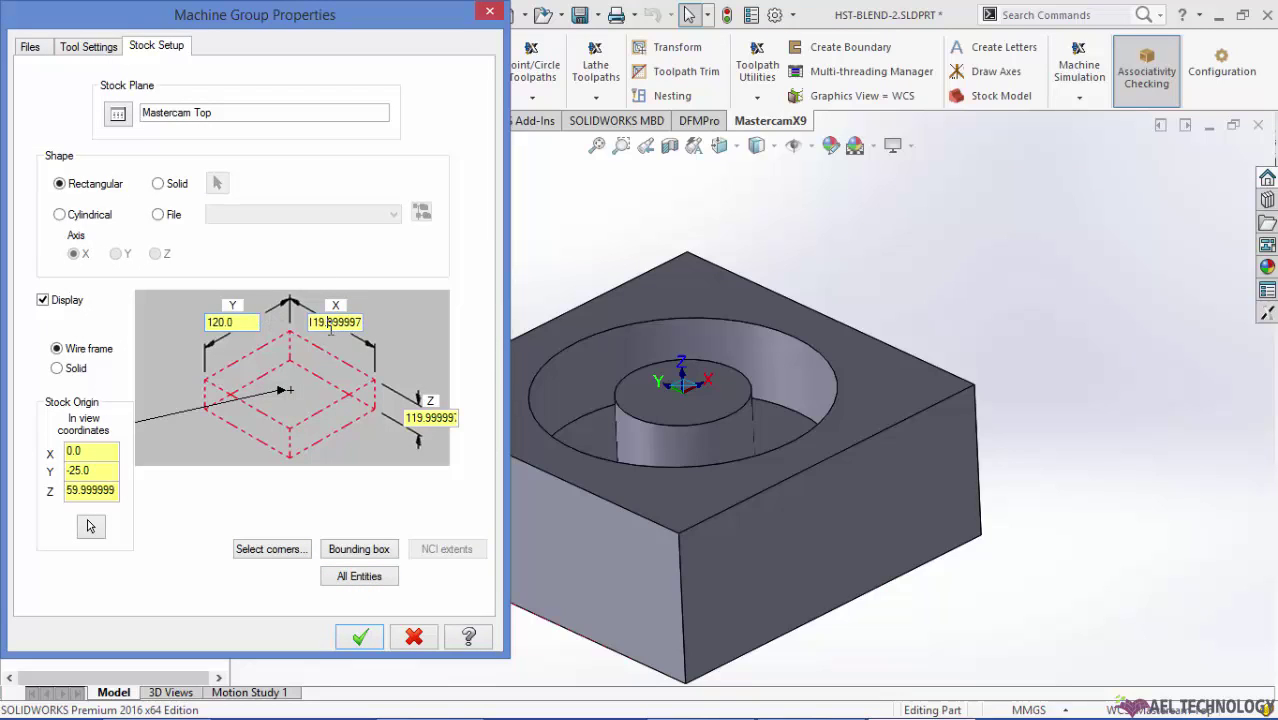
pyautogui.write('120')
# Put the stock on plane Mastercam Front-1 with Z 50 and origin 0, 0, 0
pyautogui.click(117, 112)
pyautogui.click(586, 403)
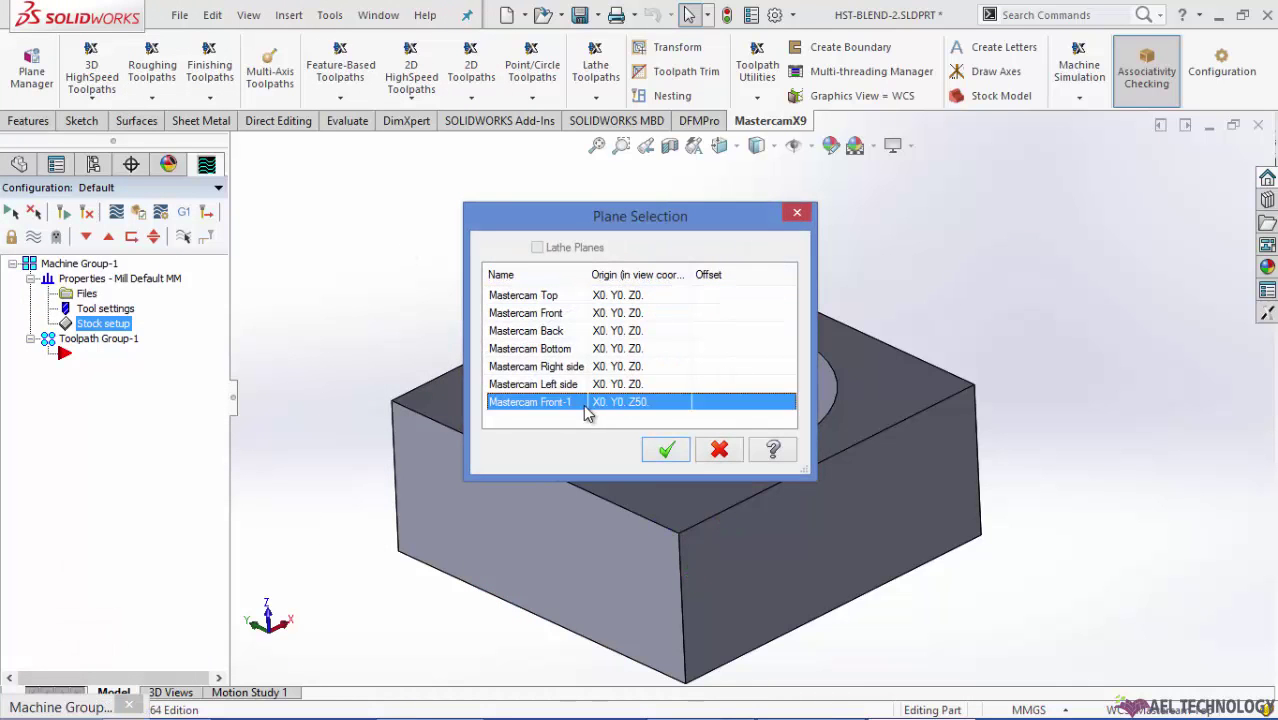
pyautogui.click(666, 449)
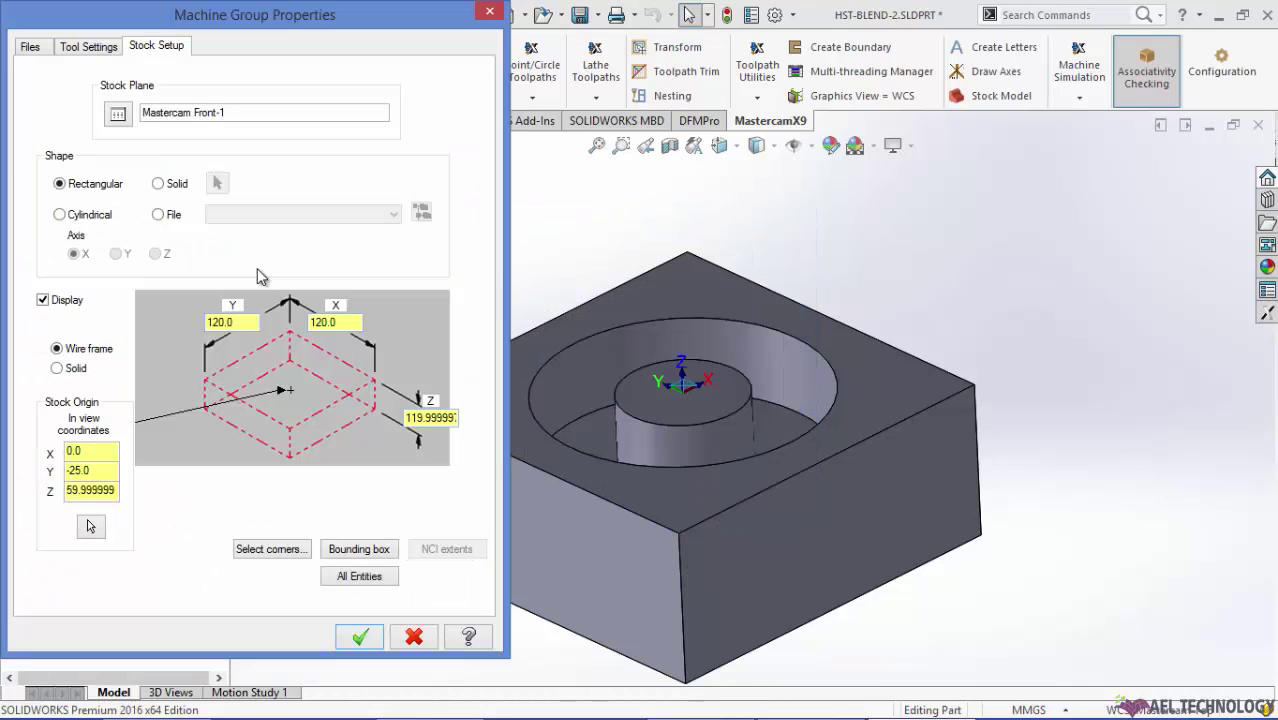
pyautogui.doubleClick(441, 419)
pyautogui.write('50.')
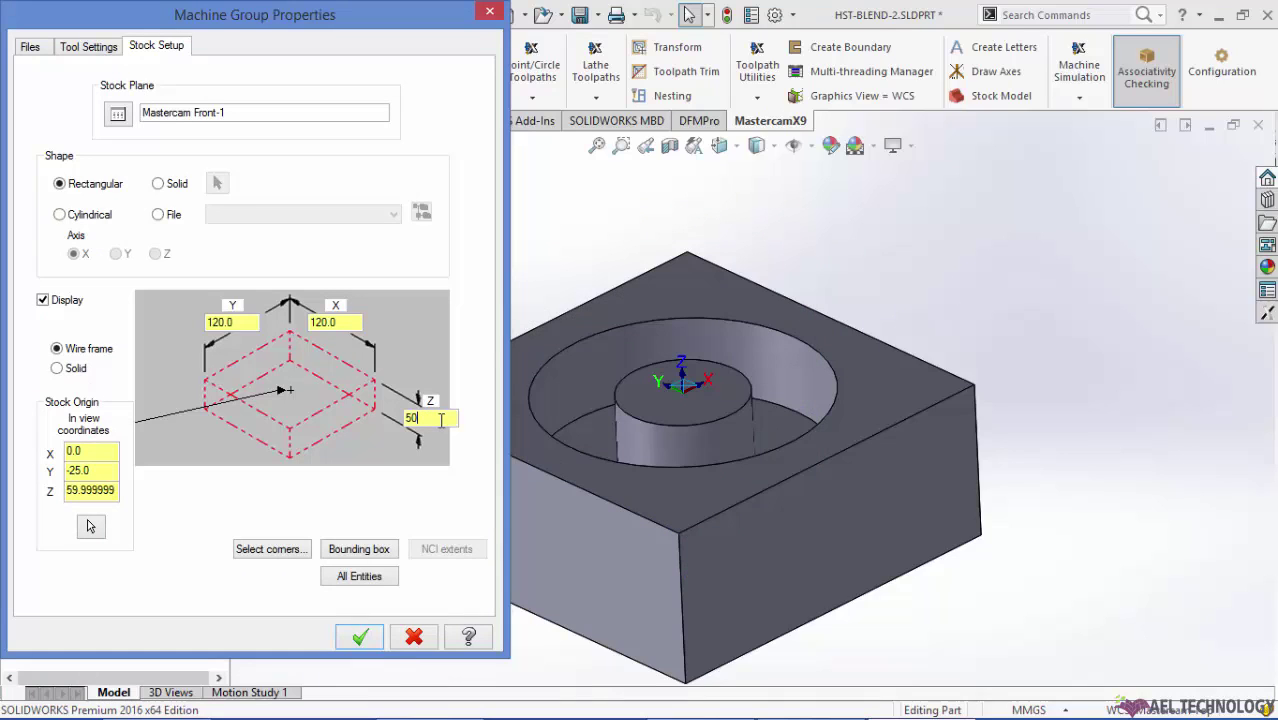
pyautogui.write('0')
pyautogui.doubleClick(96, 490)
pyautogui.write('0')
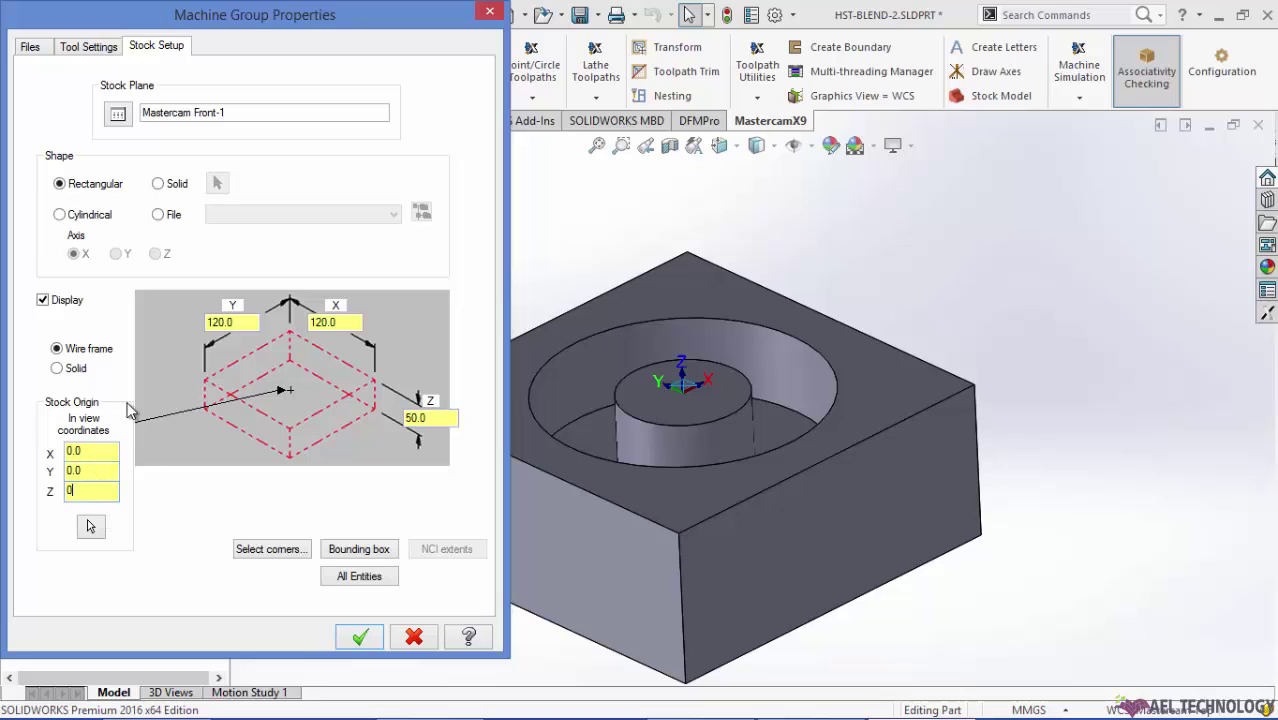
pyautogui.click(359, 637)
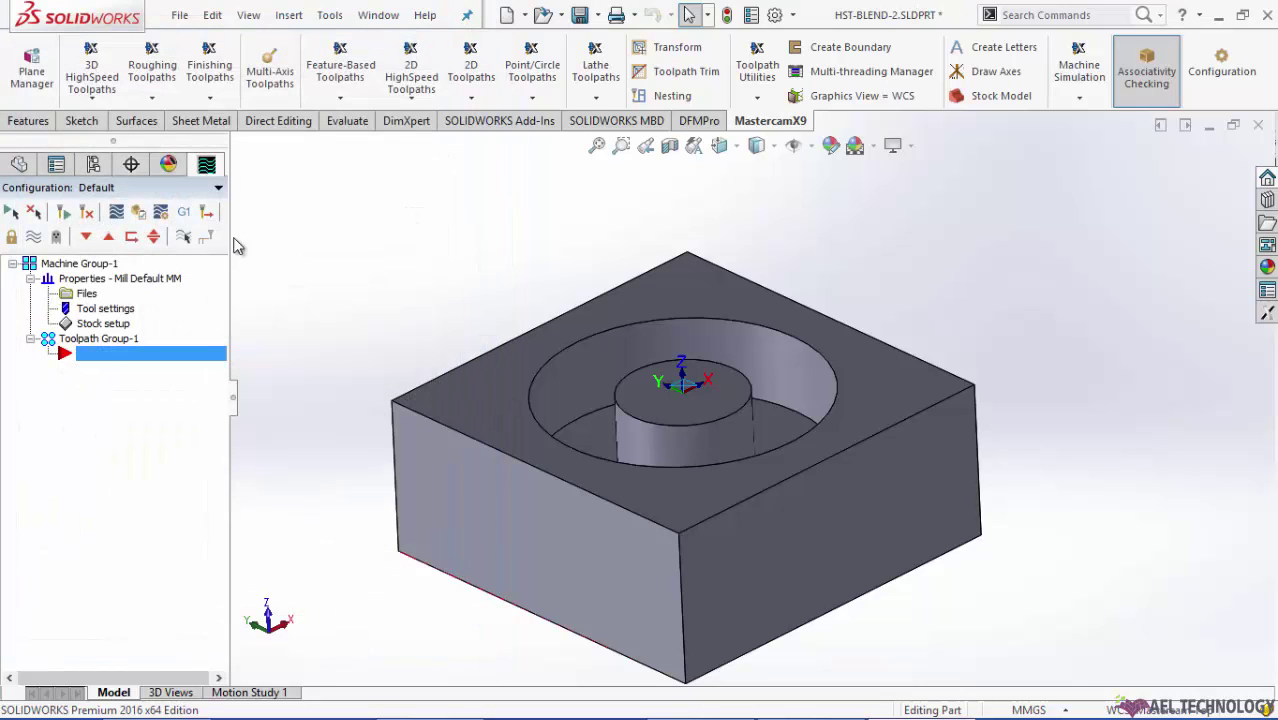
# Start a 2D High Speed Blend toolpath and chain the inner and outer circular edges
pyautogui.click(415, 105)
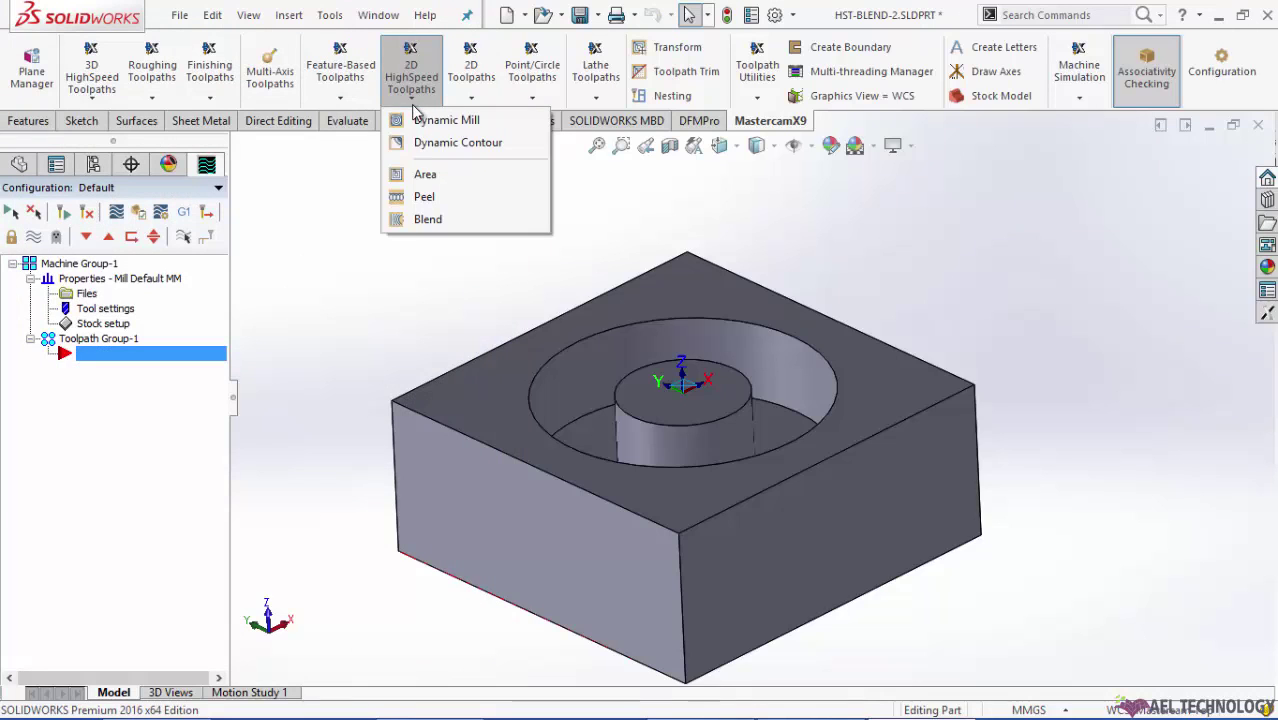
pyautogui.click(434, 224)
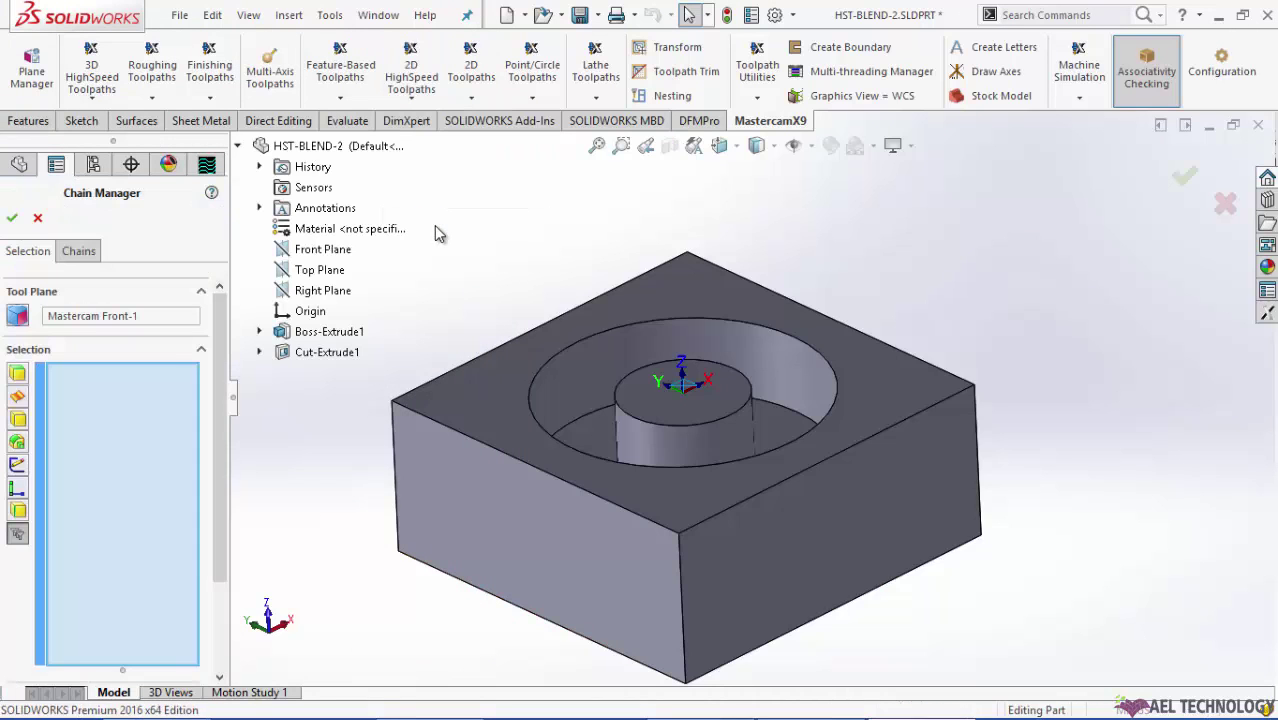
pyautogui.moveTo(522, 240); pyautogui.dragTo(585, 414, button='middle')
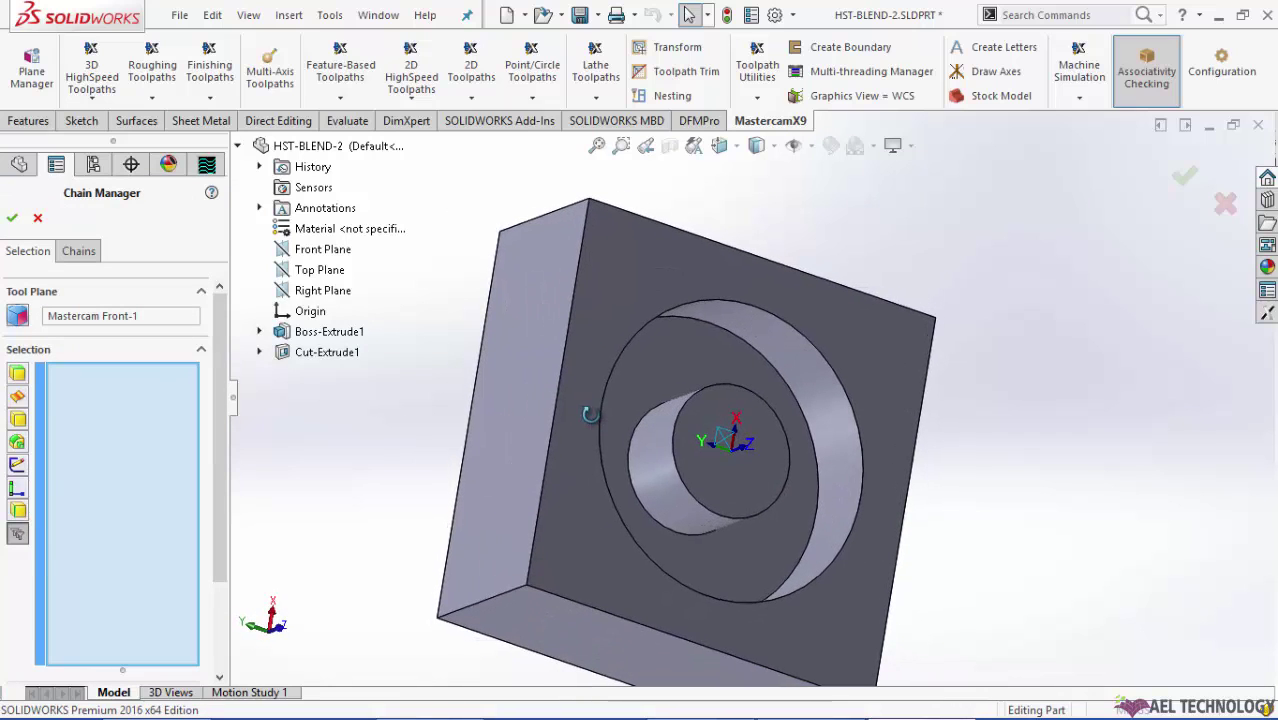
pyautogui.click(662, 404)
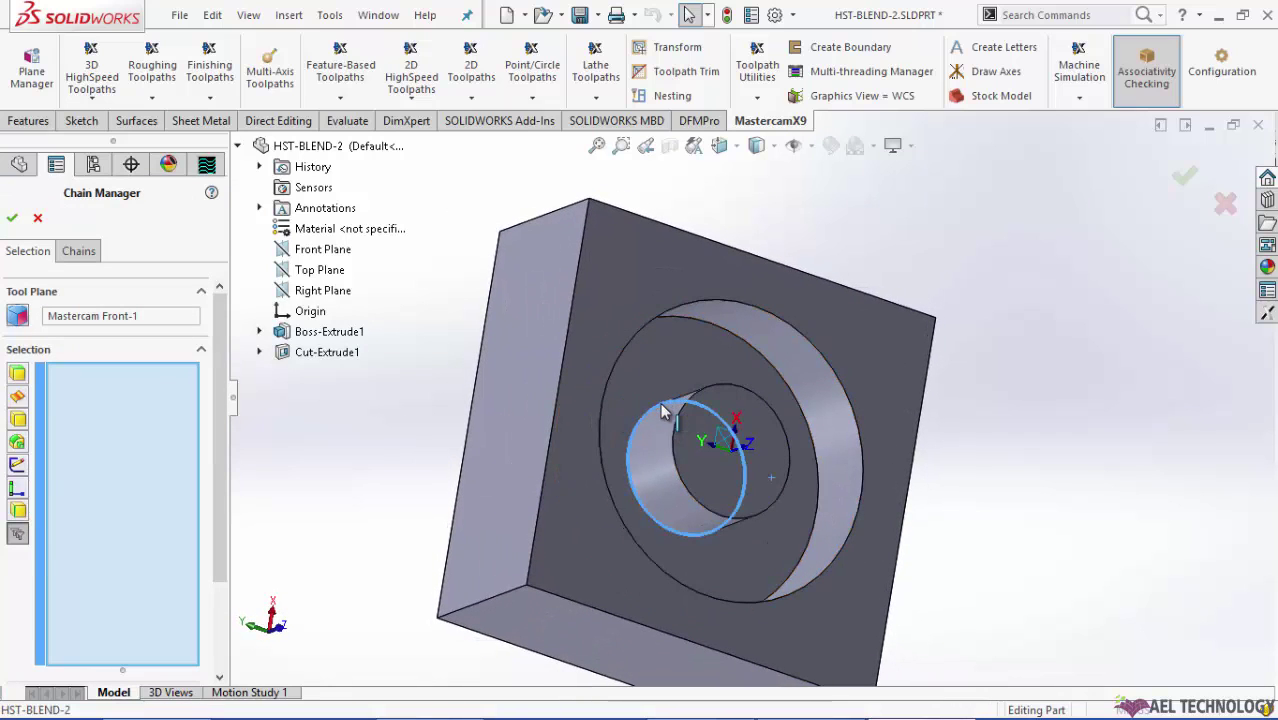
pyautogui.click(690, 320)
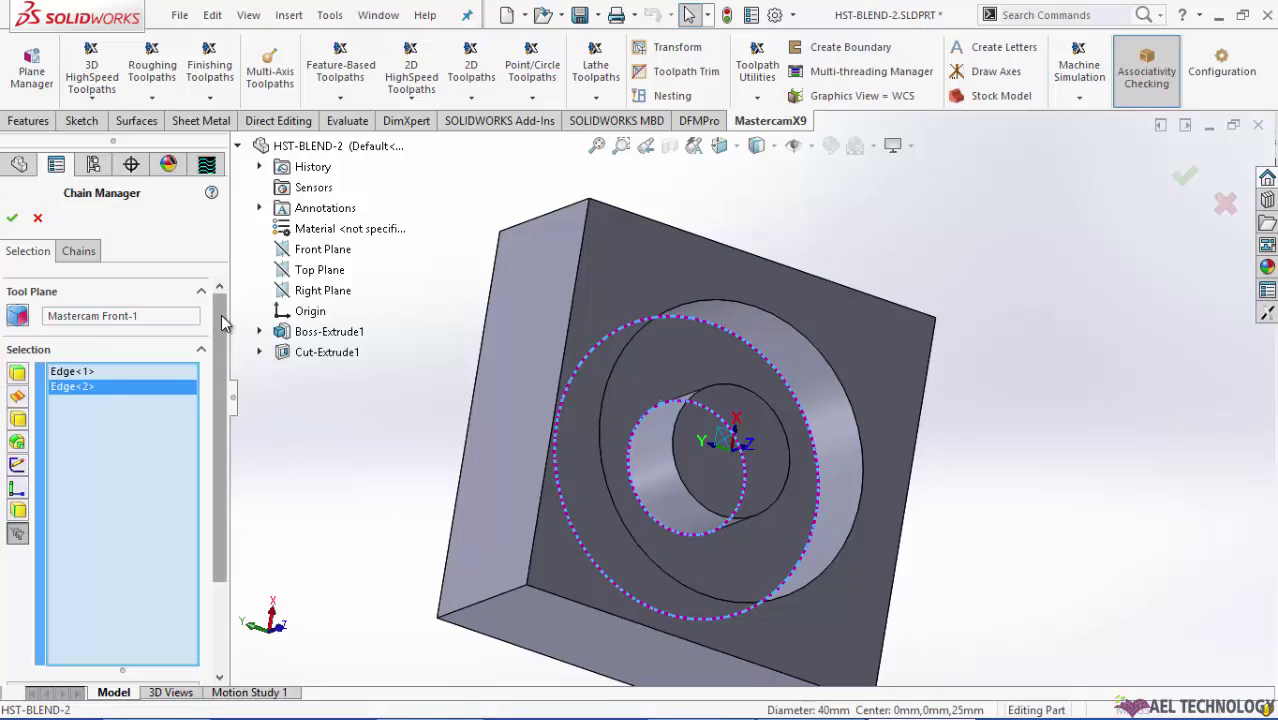
pyautogui.moveTo(218, 330)
pyautogui.mouseDown()
pyautogui.moveTo(224, 498)
pyautogui.moveTo(220, 336)
pyautogui.mouseUp()
pyautogui.click(12, 222)
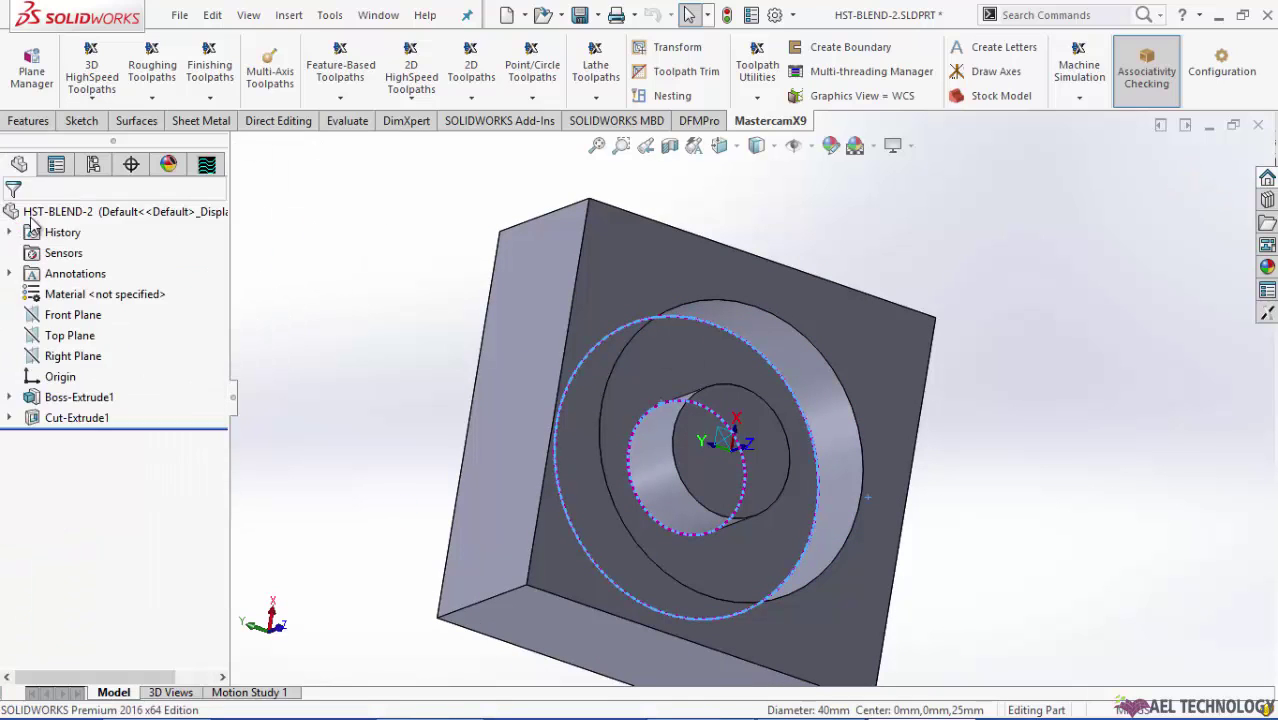
# Accept the NC file name and load the ISCAR HEM -MM tool library
pyautogui.click(616, 382)
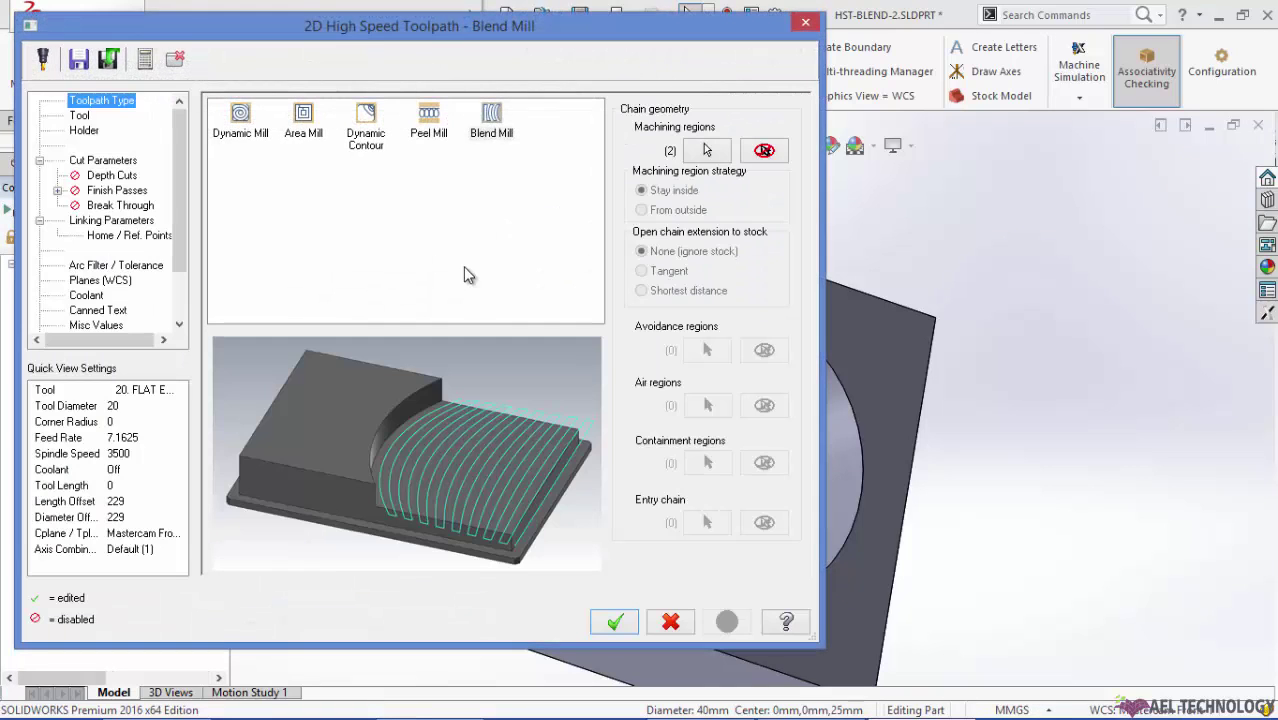
pyautogui.click(85, 116)
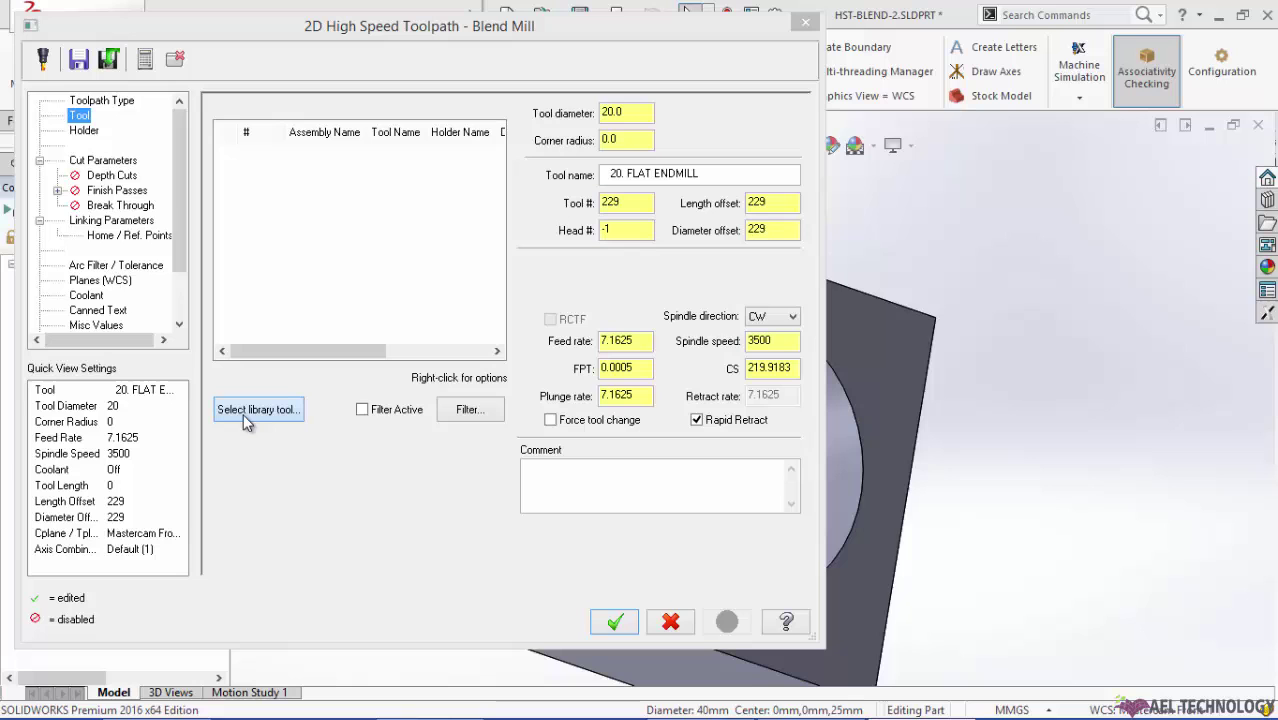
pyautogui.click(245, 412)
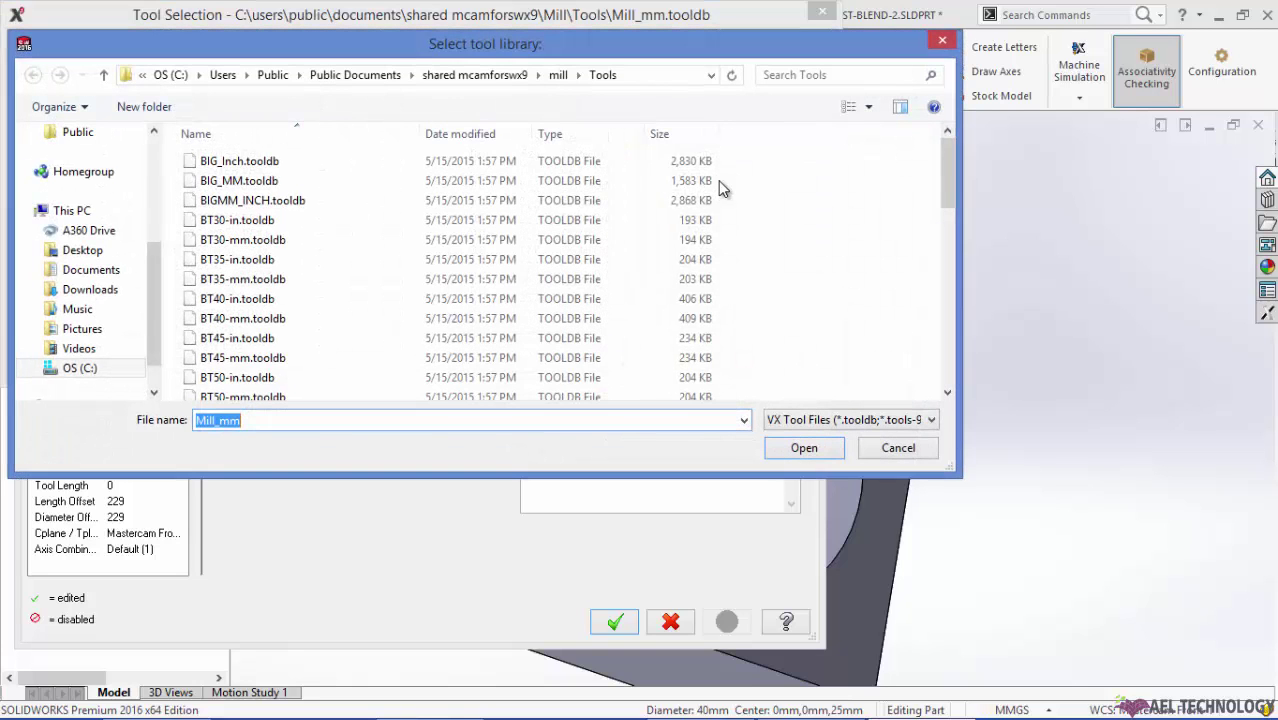
pyautogui.moveTo(946, 155); pyautogui.dragTo(935, 388)
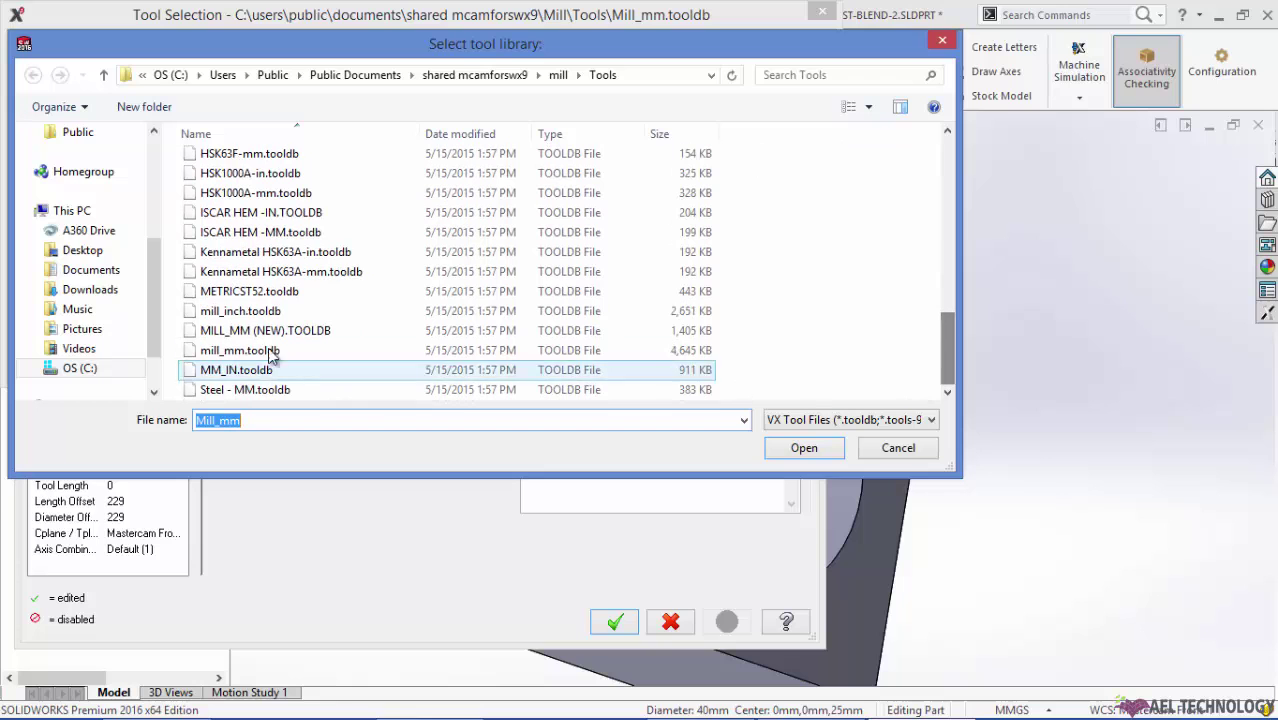
pyautogui.click(288, 236)
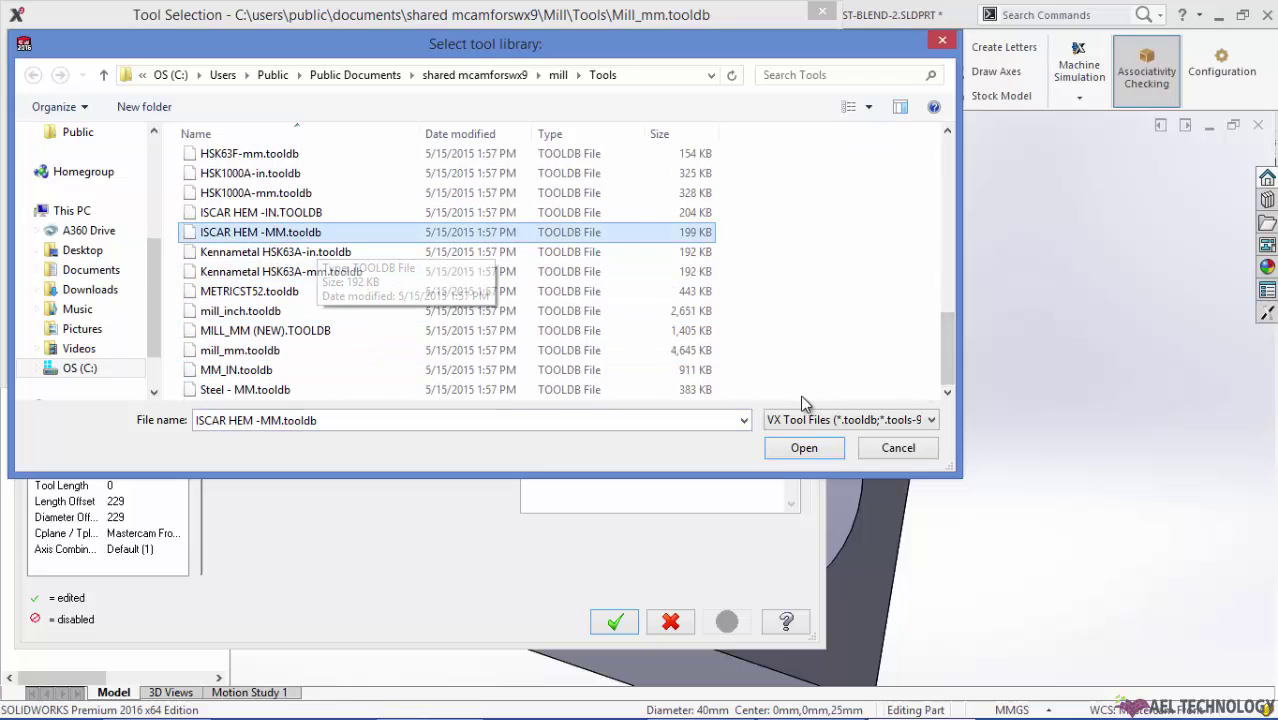
pyautogui.click(806, 449)
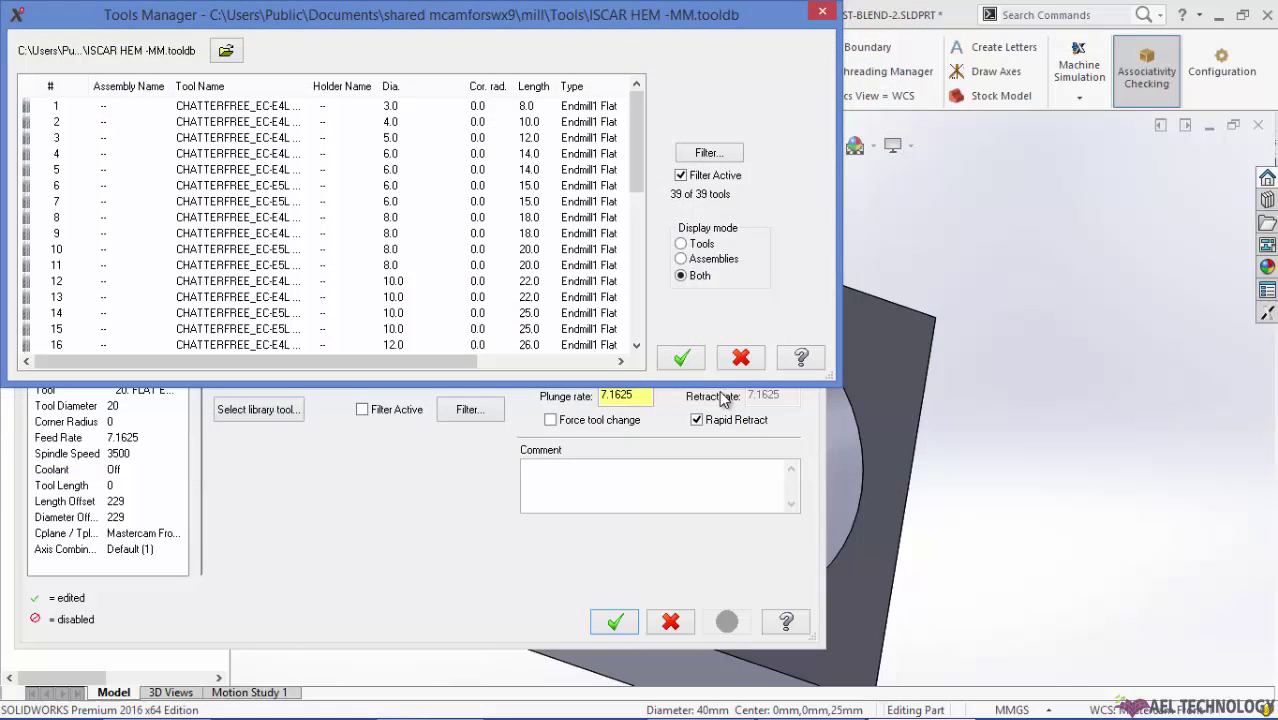
# Choose tool 20, the 16 mm CHATTERFREE flat endmill, and enable RCTF
pyautogui.moveTo(632, 137); pyautogui.dragTo(634, 222)
pyautogui.click(372, 208)
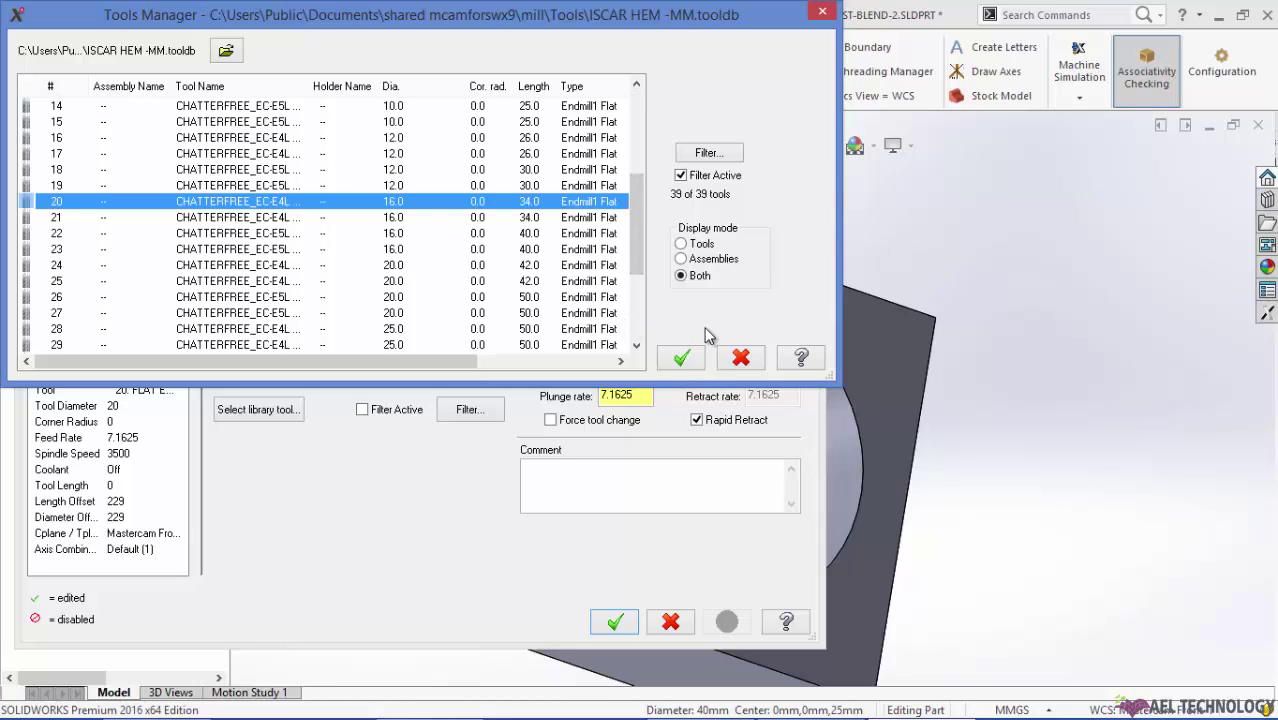
pyautogui.click(681, 359)
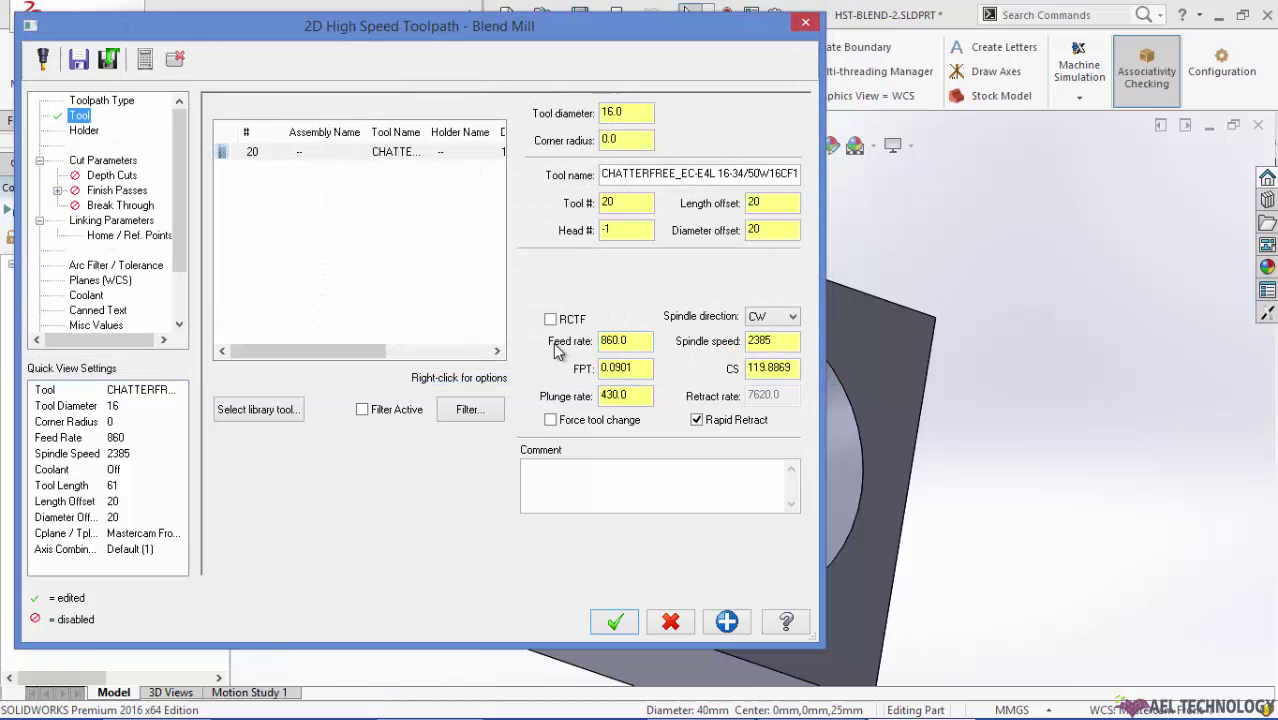
pyautogui.click(551, 319)
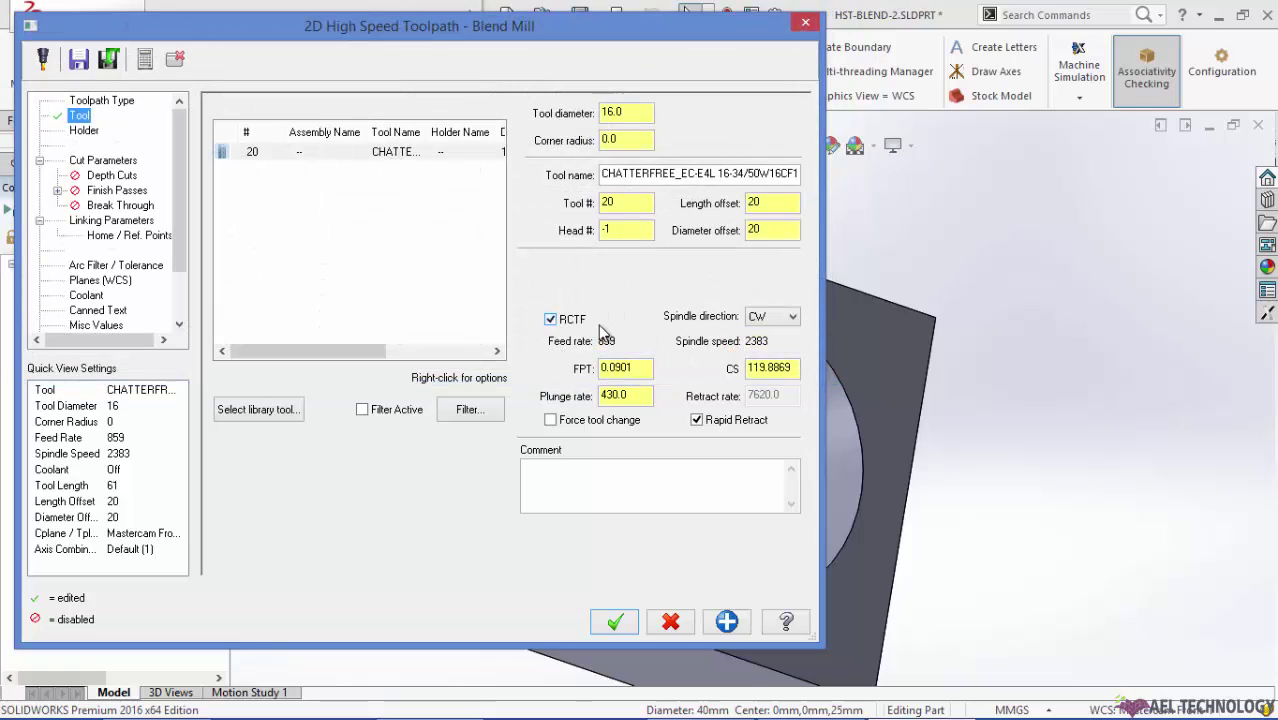
# Set compensation direction to Inside and the cutting method to Spiral
pyautogui.click(104, 163)
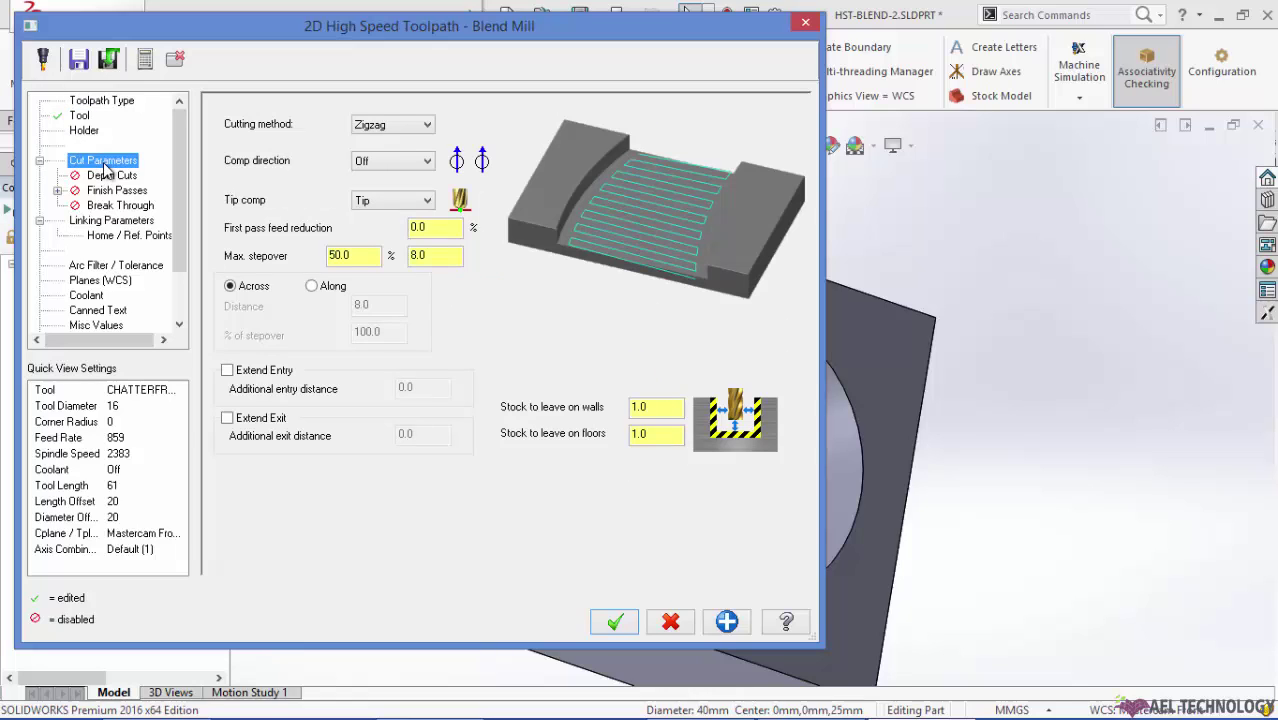
pyautogui.click(388, 162)
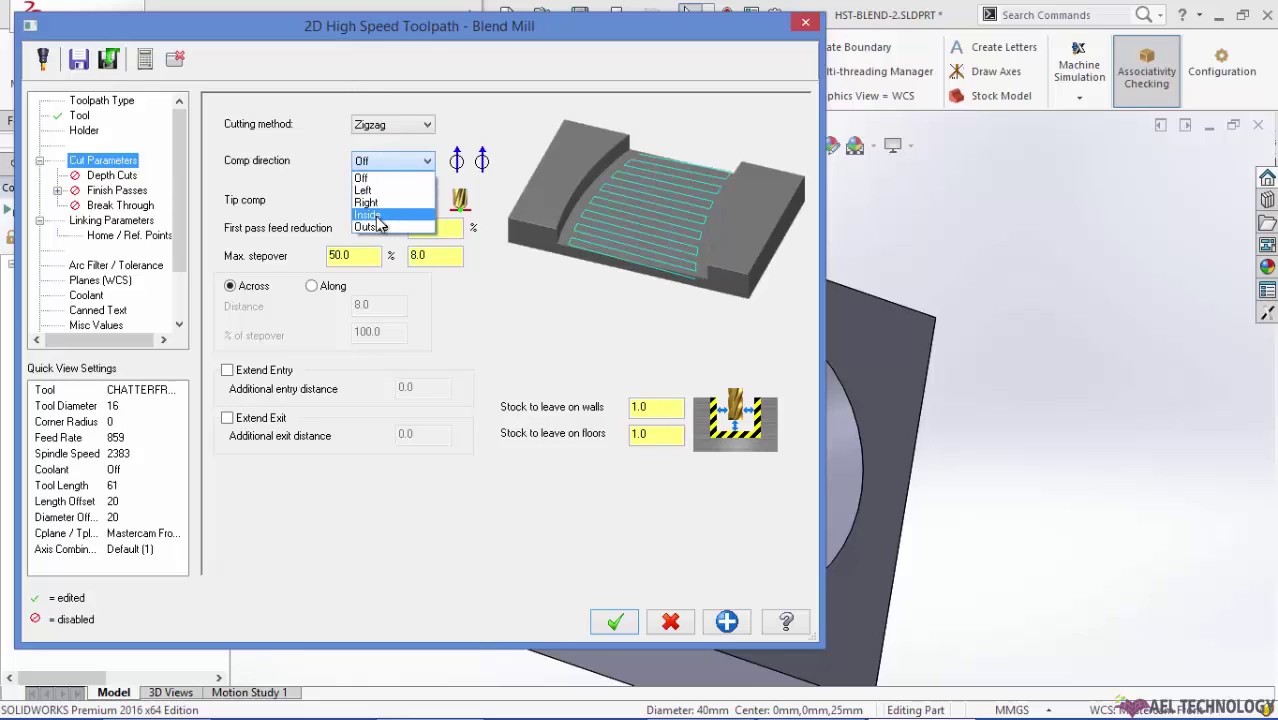
pyautogui.click(369, 215)
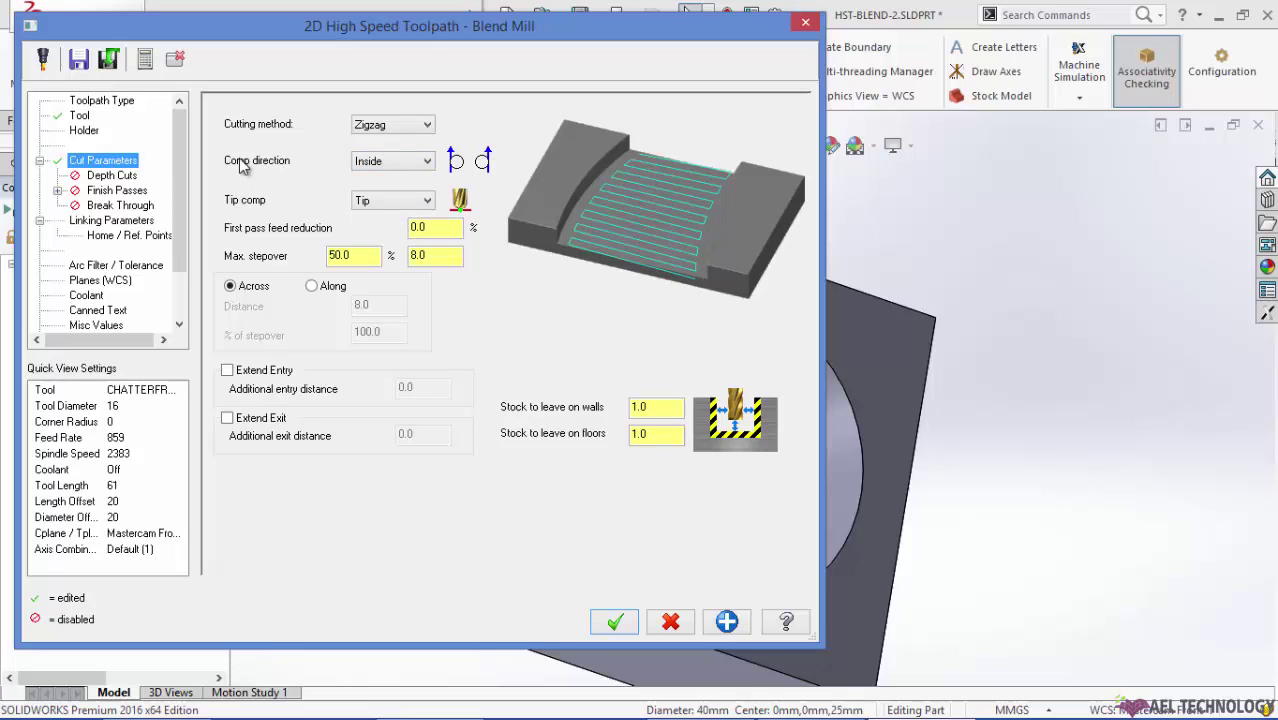
pyautogui.click(400, 128)
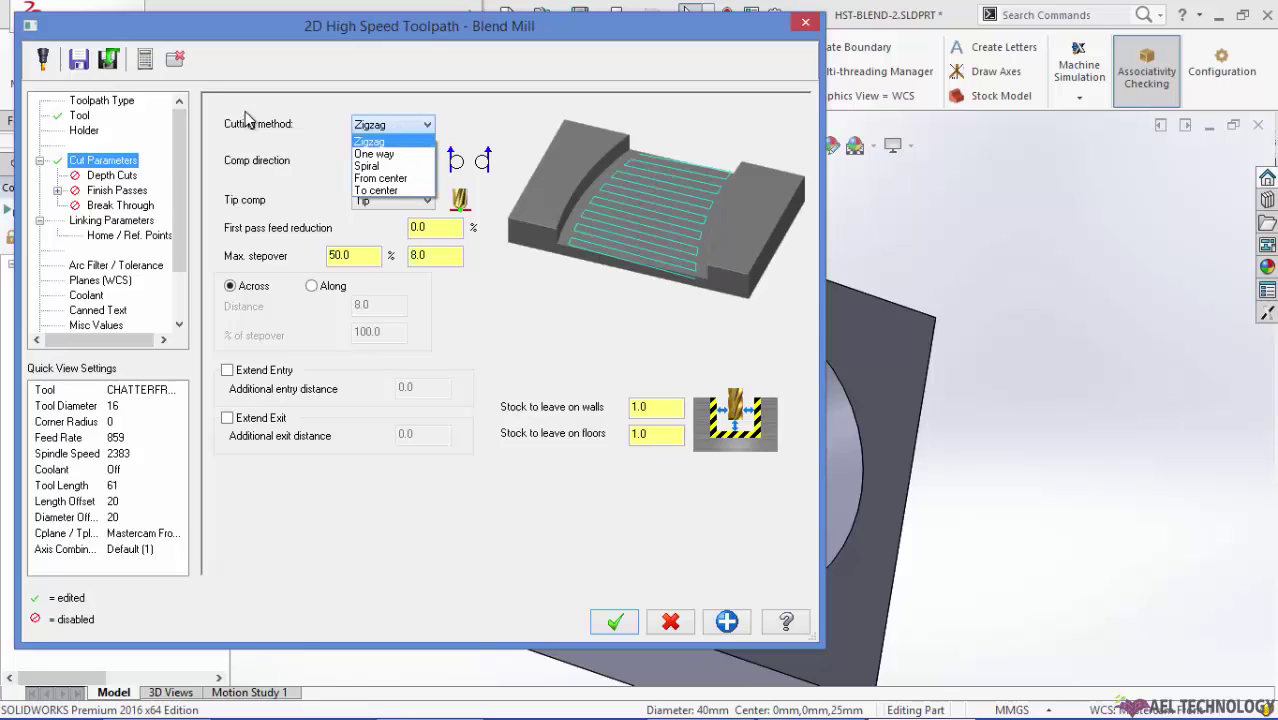
pyautogui.click(366, 166)
# Use an Across max stepover of 15% and leave 0 stock on floors
pyautogui.click(311, 285)
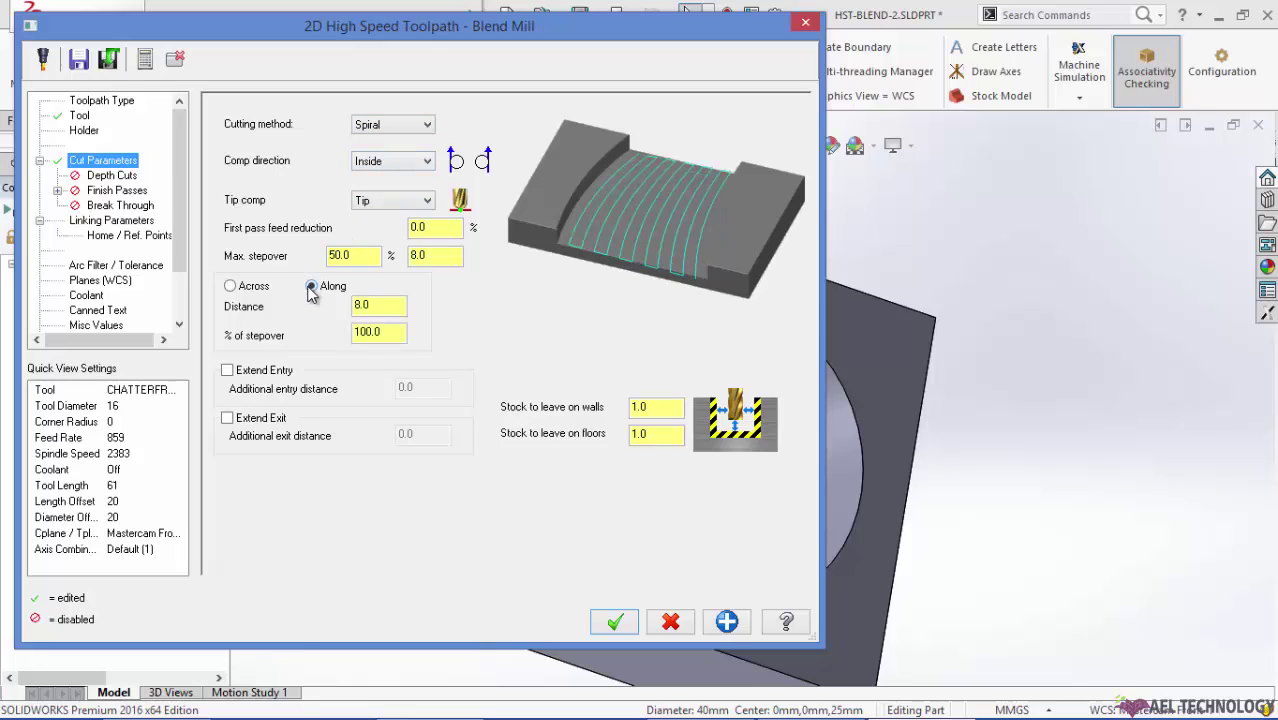
pyautogui.click(258, 288)
pyautogui.doubleClick(364, 256)
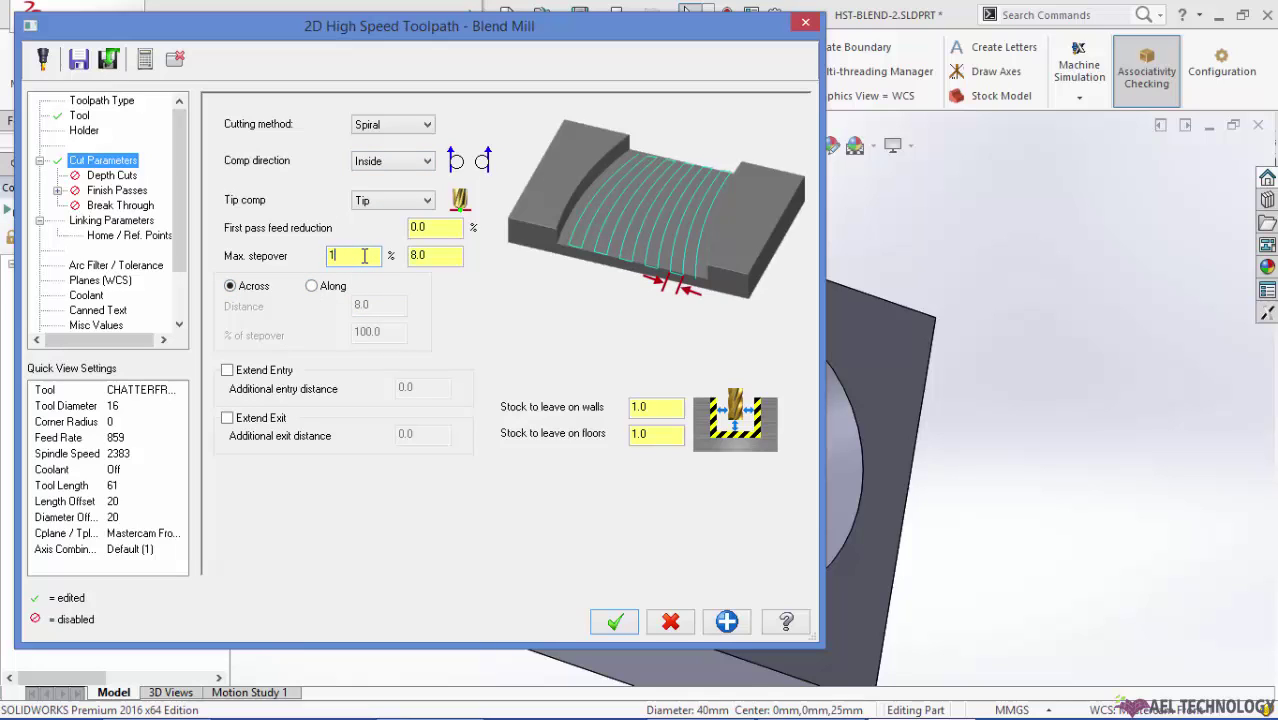
pyautogui.write('15')
pyautogui.press('Return')
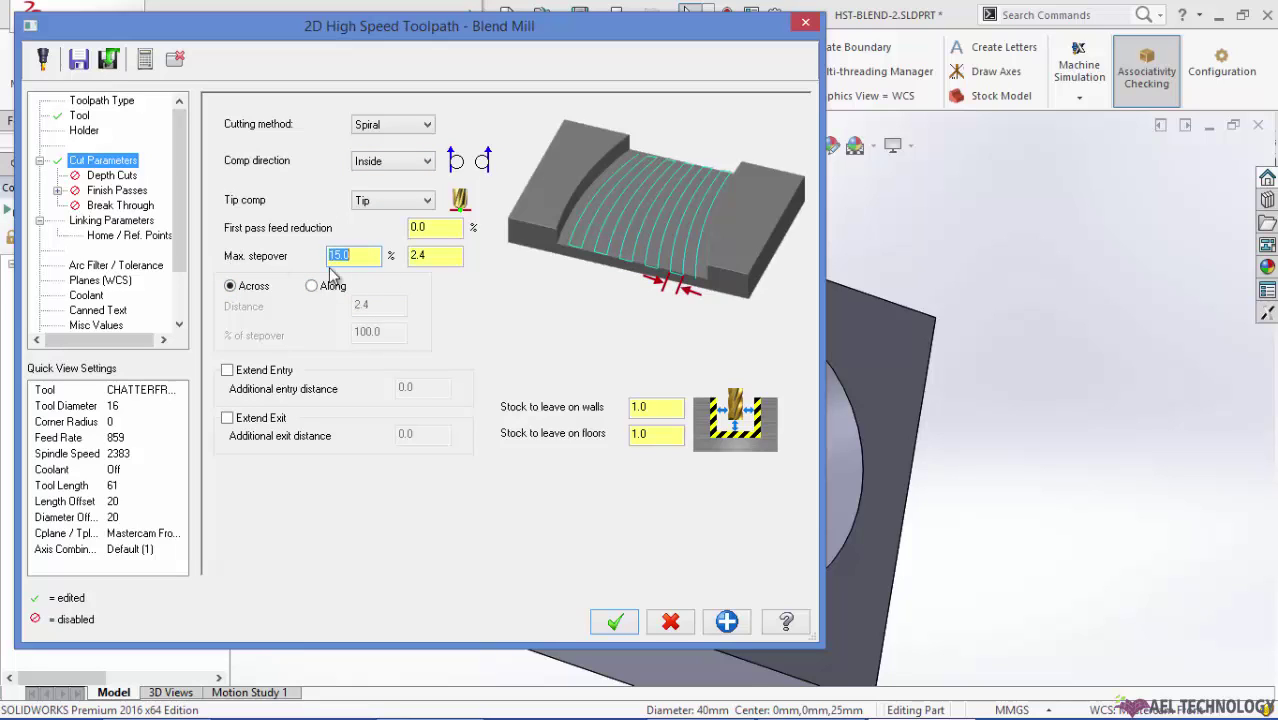
pyautogui.doubleClick(655, 433)
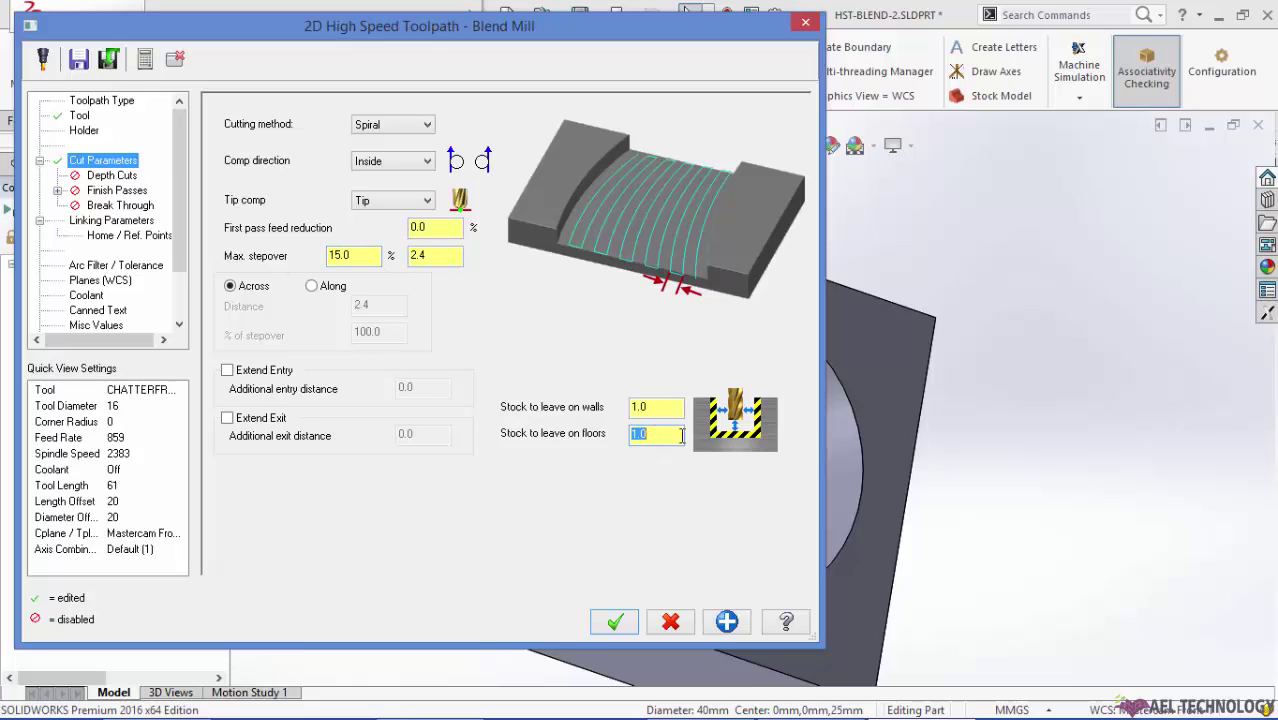
pyautogui.write('0')
# Make the Linking Parameters cutting depth absolute at -25
pyautogui.click(112, 191)
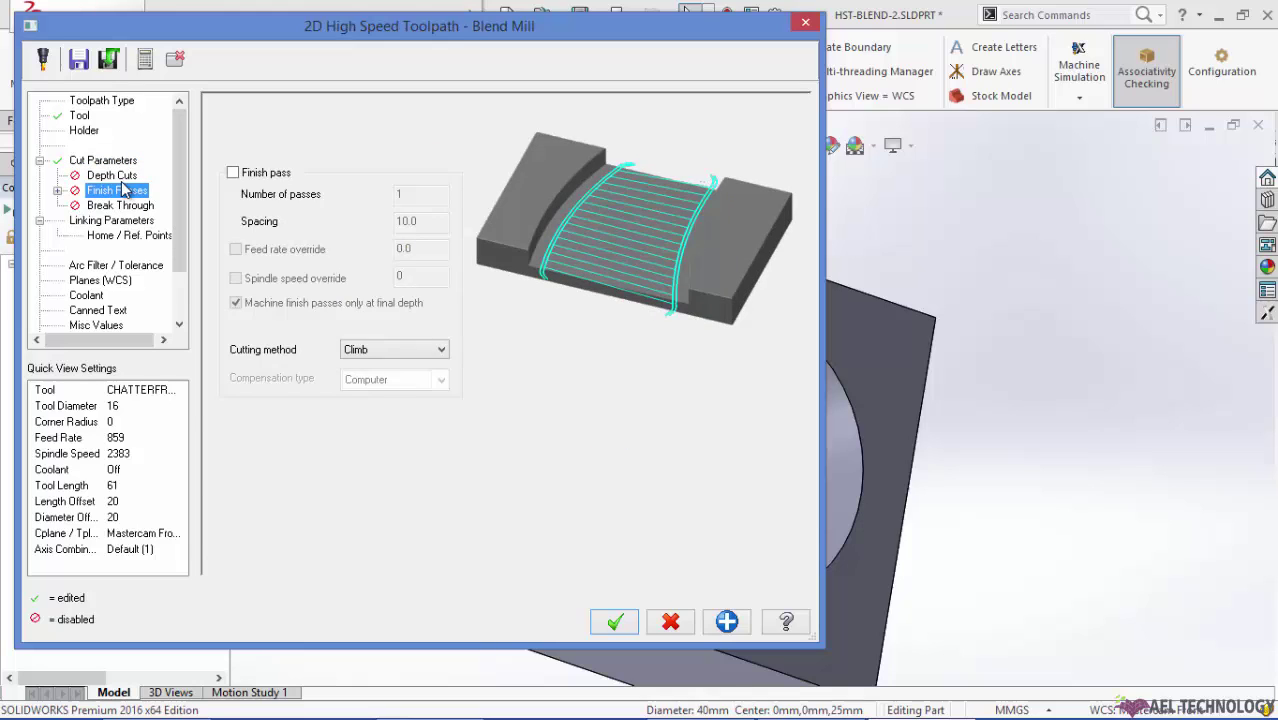
pyautogui.click(118, 177)
pyautogui.click(125, 191)
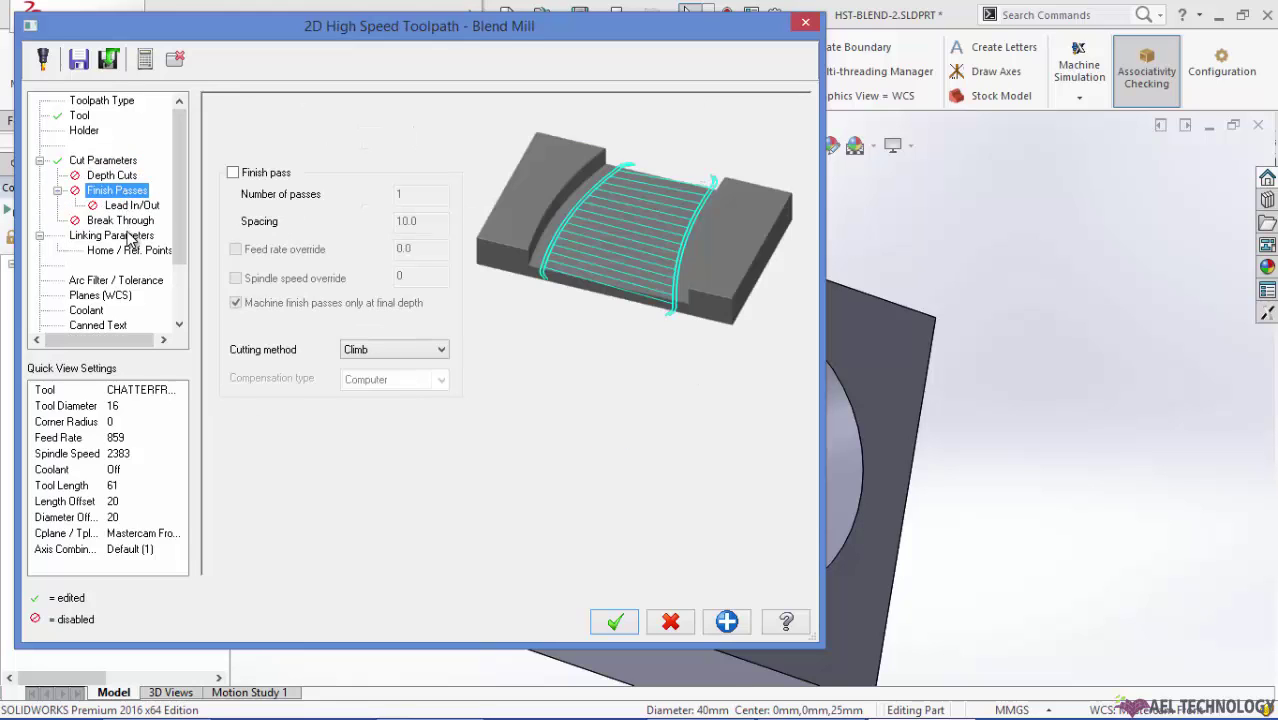
pyautogui.click(125, 236)
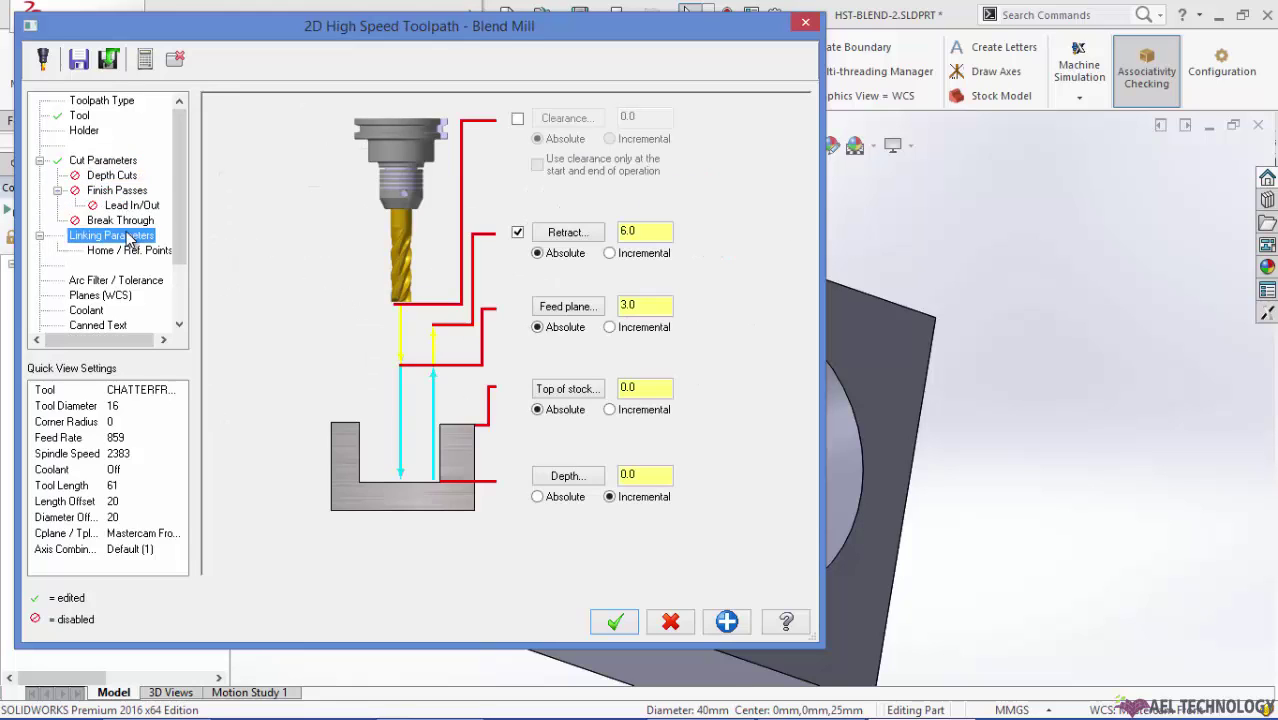
pyautogui.click(538, 497)
# Enable line/arc filtering and smoothing with a 0.002 total tolerance
pyautogui.click(120, 283)
pyautogui.click(121, 296)
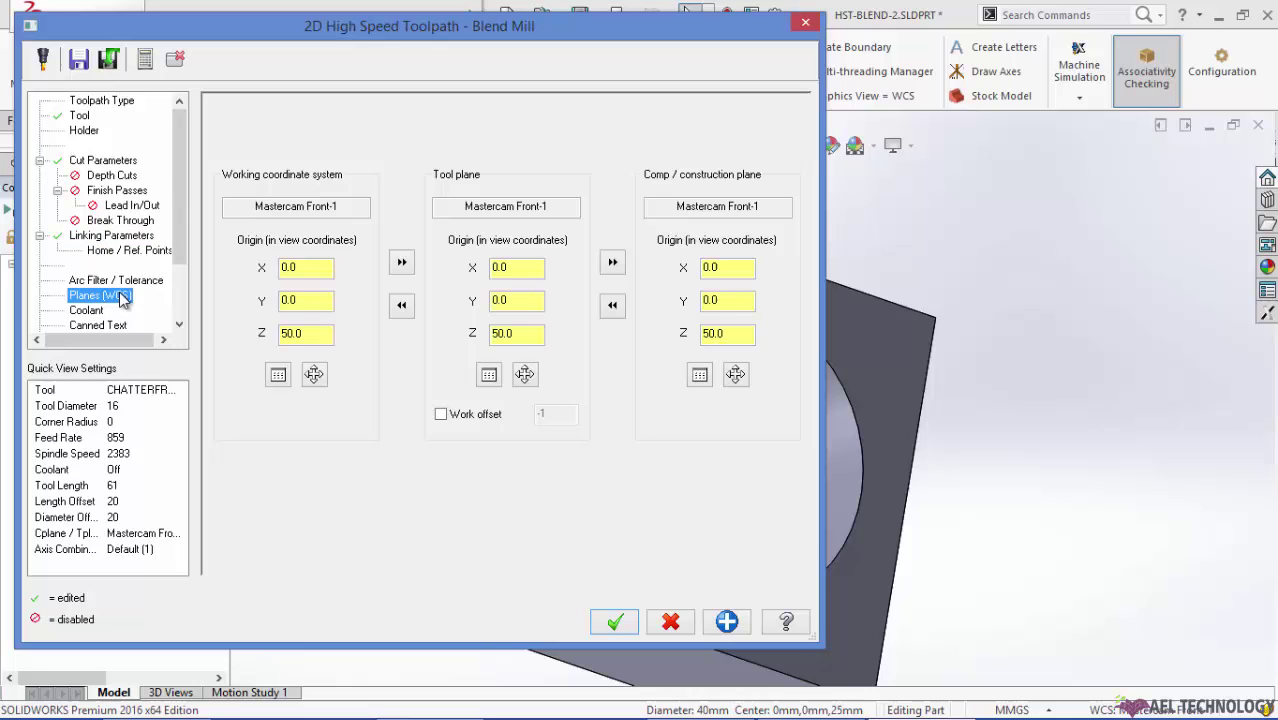
pyautogui.click(121, 281)
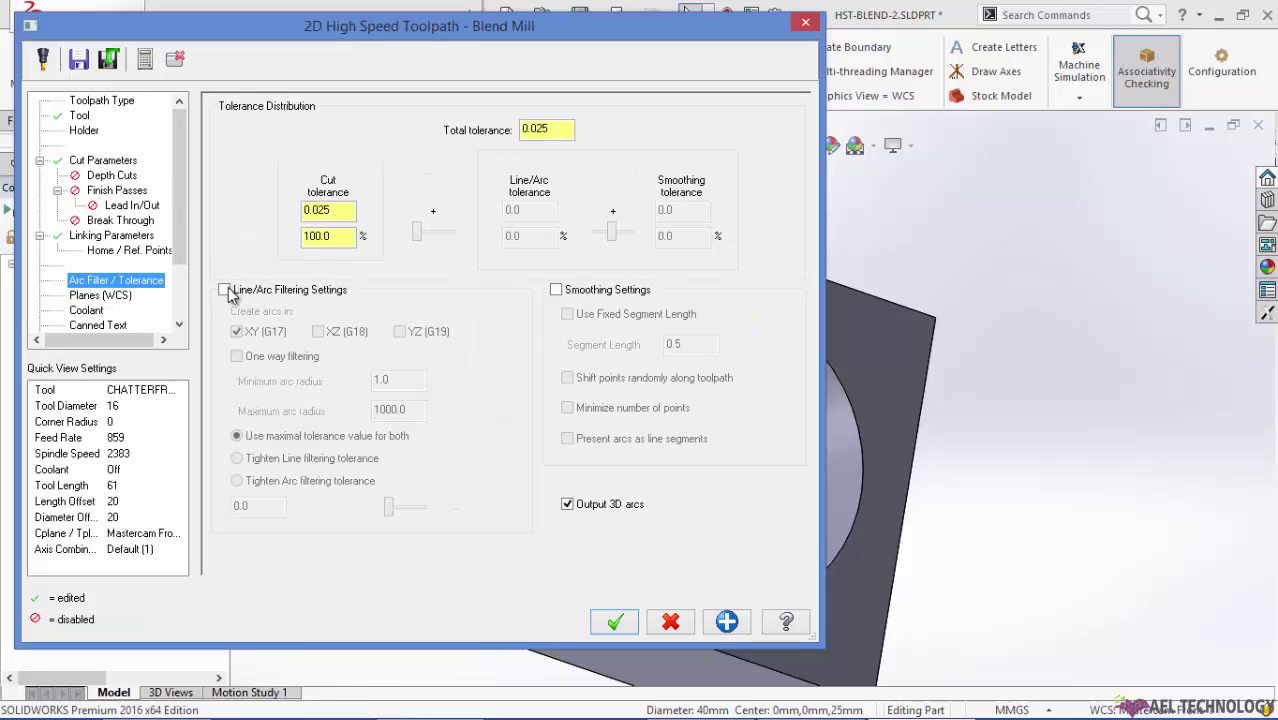
pyautogui.click(226, 290)
pyautogui.click(556, 290)
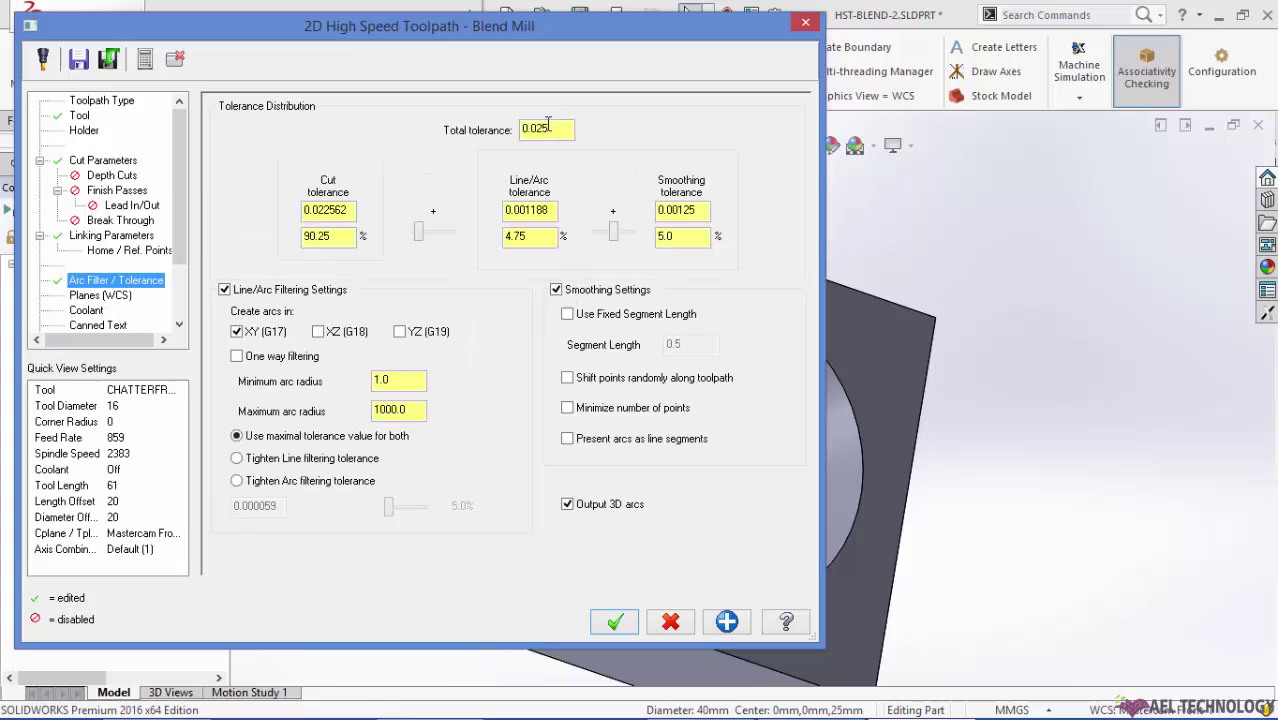
pyautogui.doubleClick(533, 127)
pyautogui.write('.002')
pyautogui.press('Return')
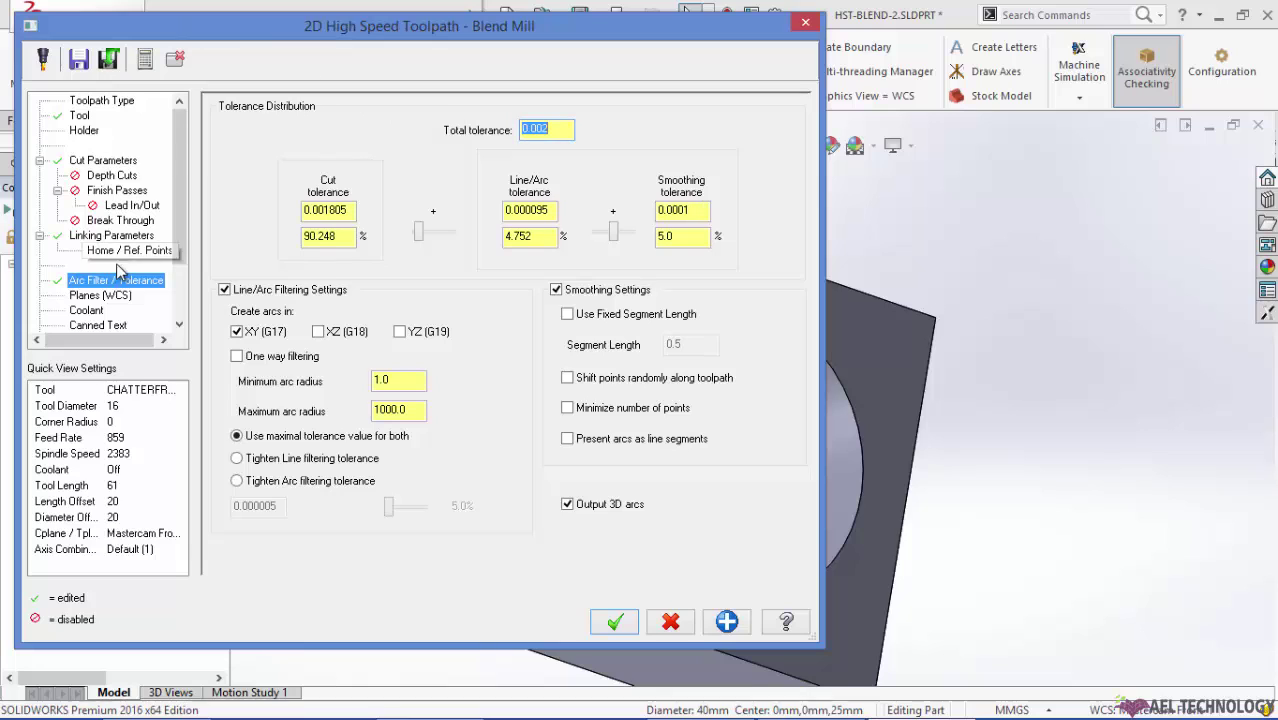
# Turn Flood coolant on for the Blend Mill toolpath
pyautogui.click(86, 296)
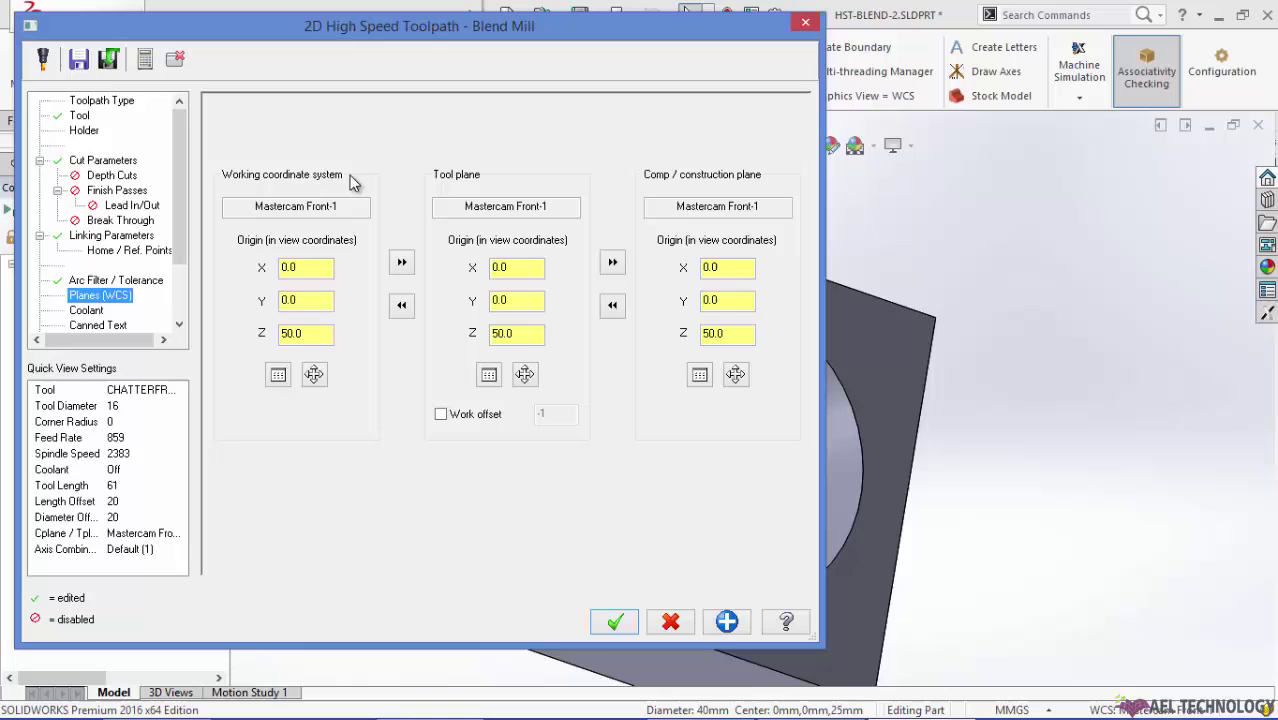
pyautogui.click(86, 310)
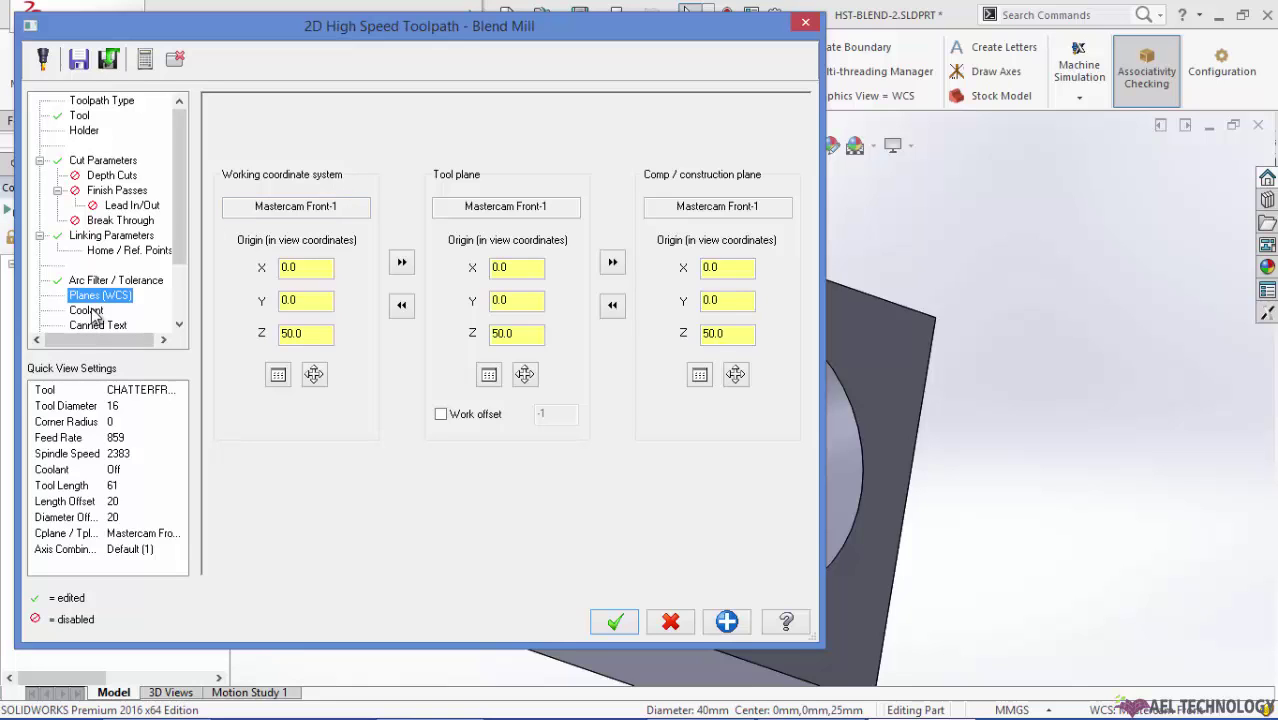
pyautogui.click(505, 206)
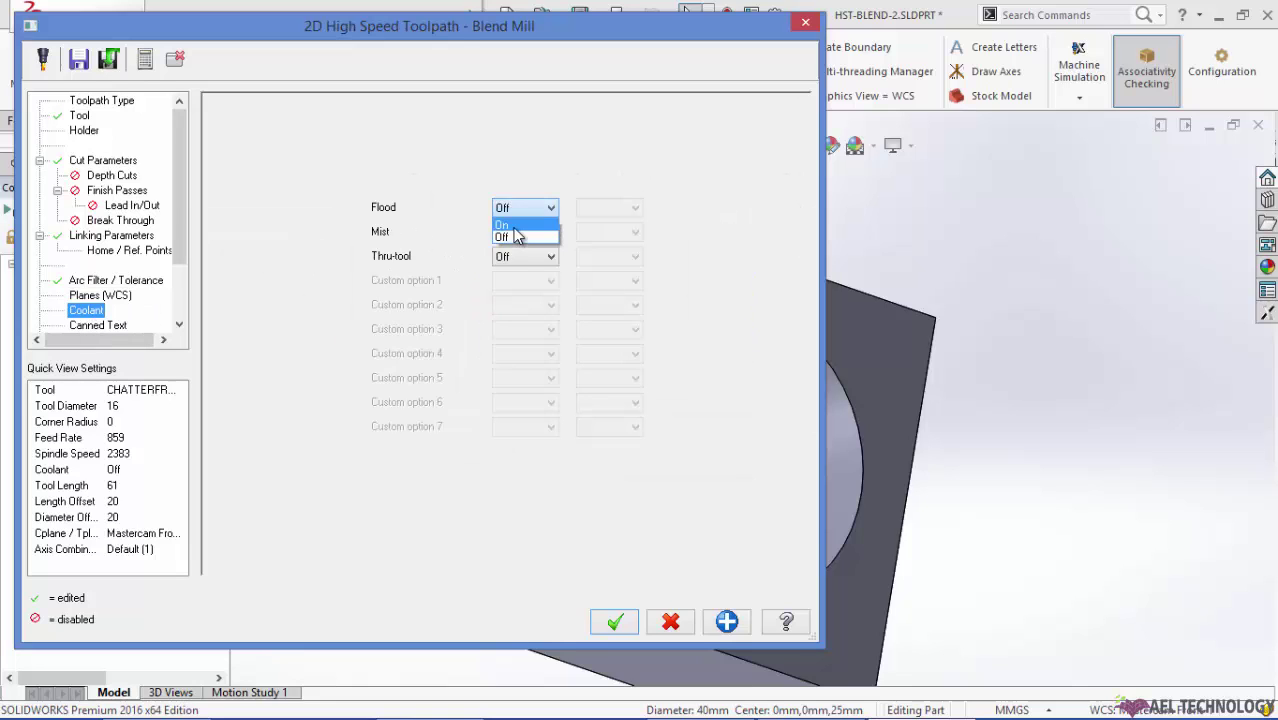
pyautogui.click(520, 233)
# Generate the Blend Mill toolpath, inspect its passes, and reopen its parameters
pyautogui.click(614, 622)
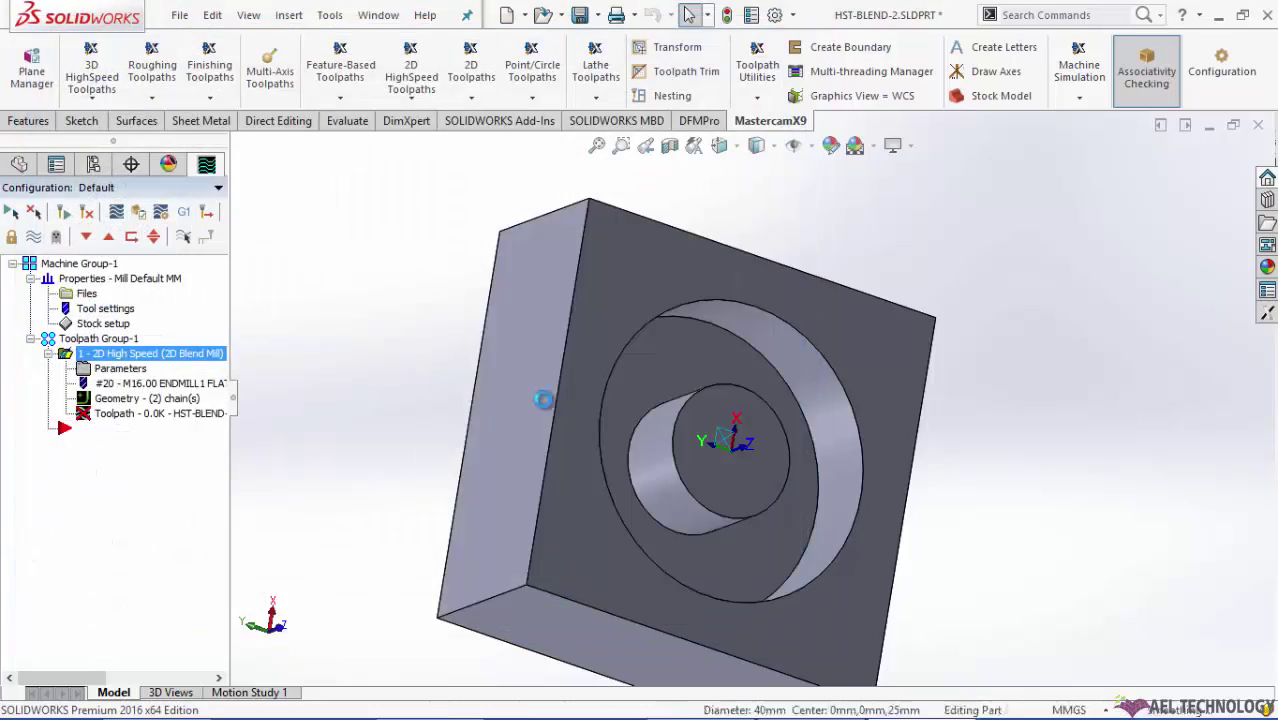
pyautogui.moveTo(688, 352); pyautogui.dragTo(740, 294, button='middle')
pyautogui.scroll(-3, 705, 434)
pyautogui.scroll(3, 685, 408)
pyautogui.click(133, 369)
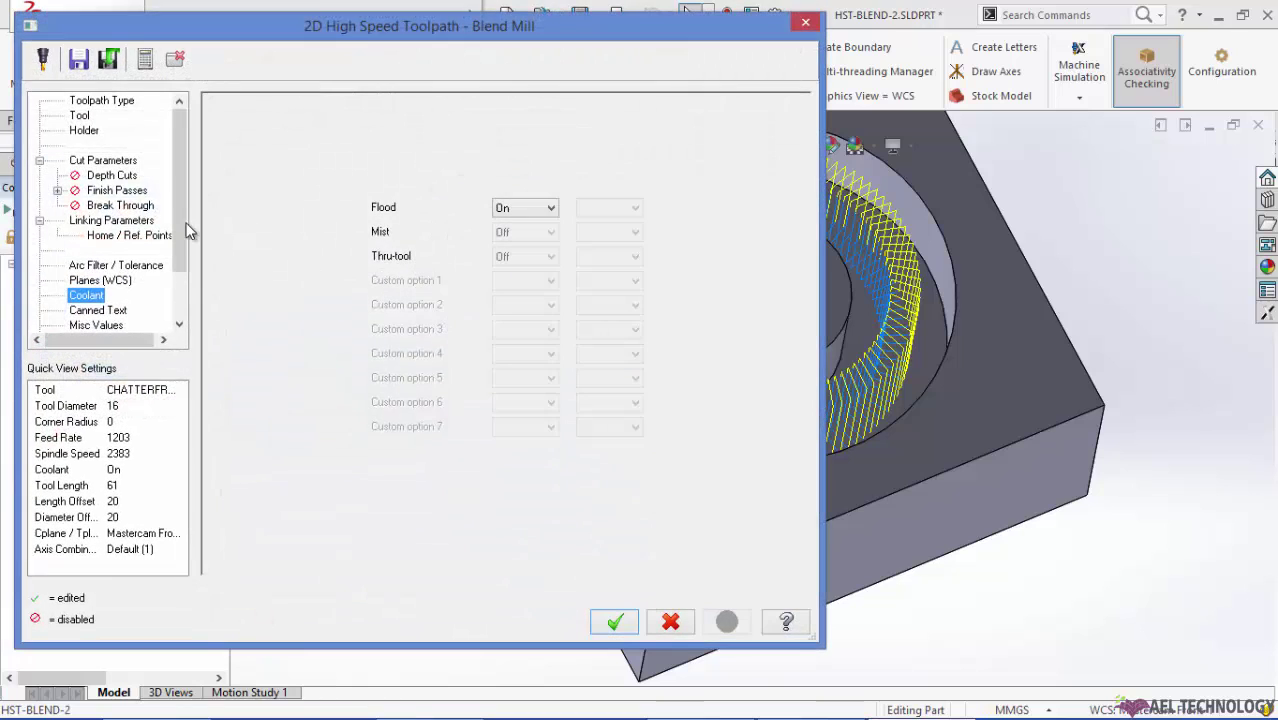
# Switch the stepover to Along and regenerate the toolpath
pyautogui.click(118, 163)
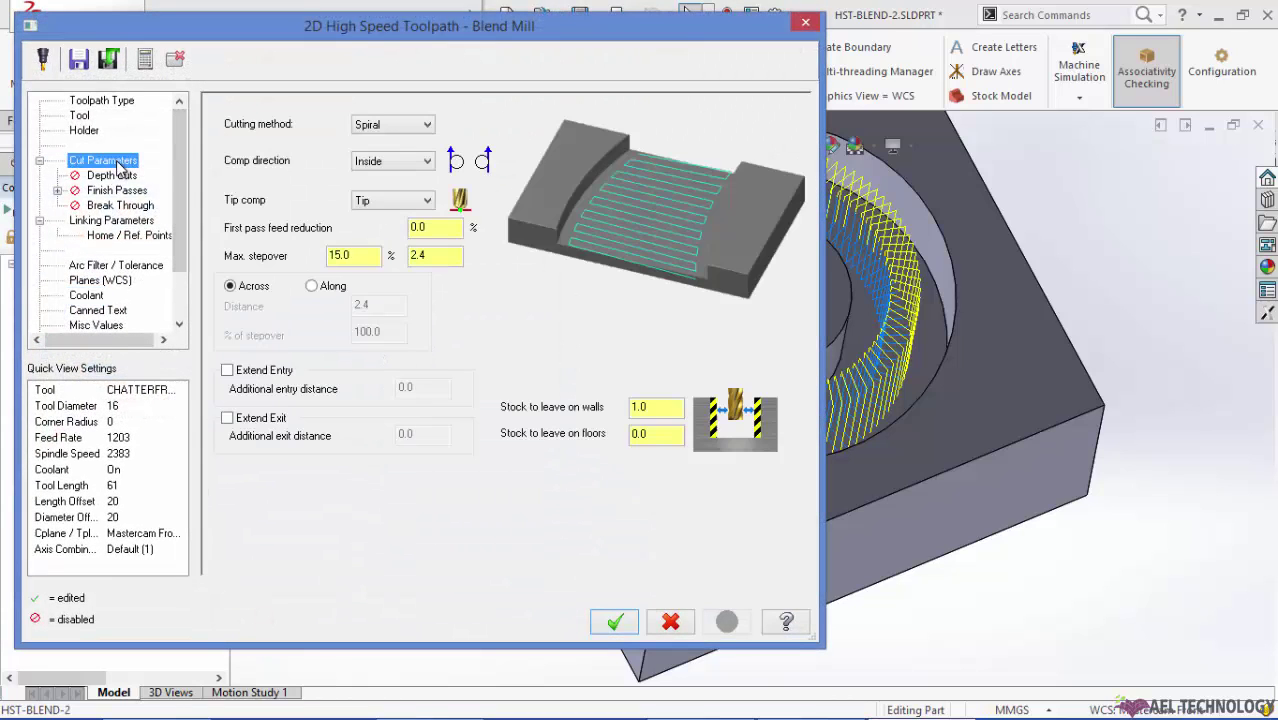
pyautogui.click(316, 286)
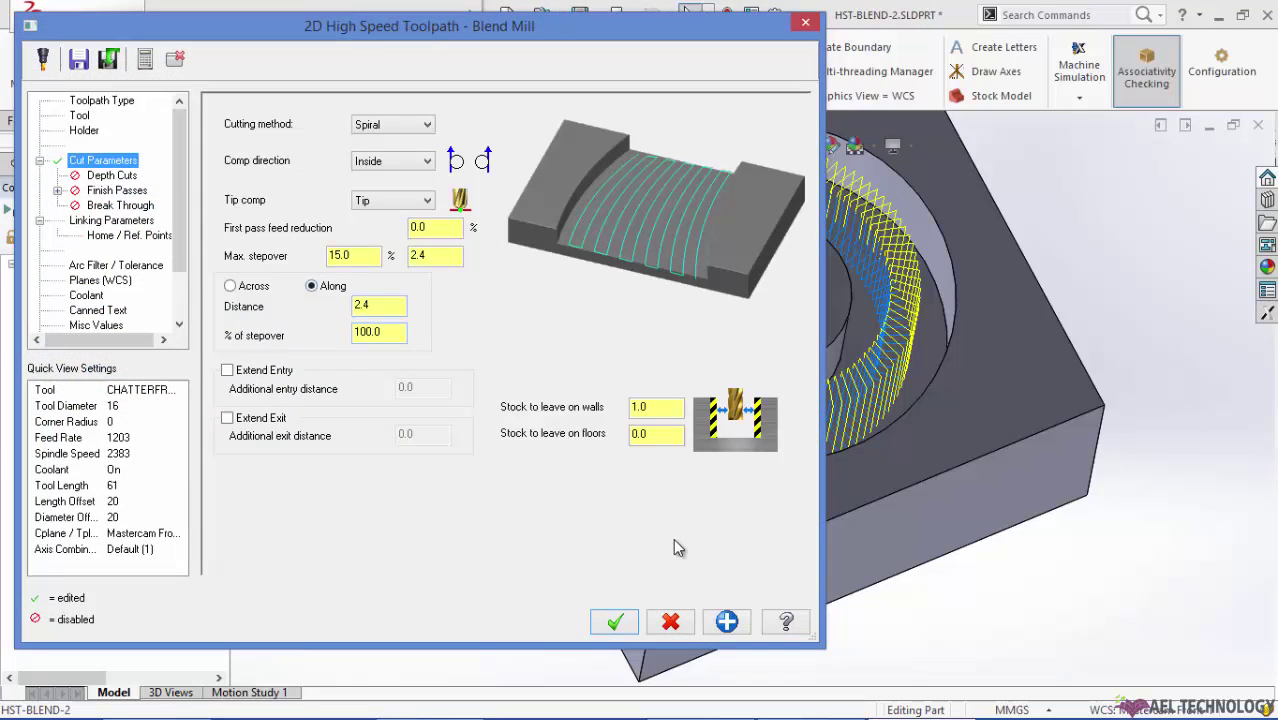
pyautogui.click(629, 621)
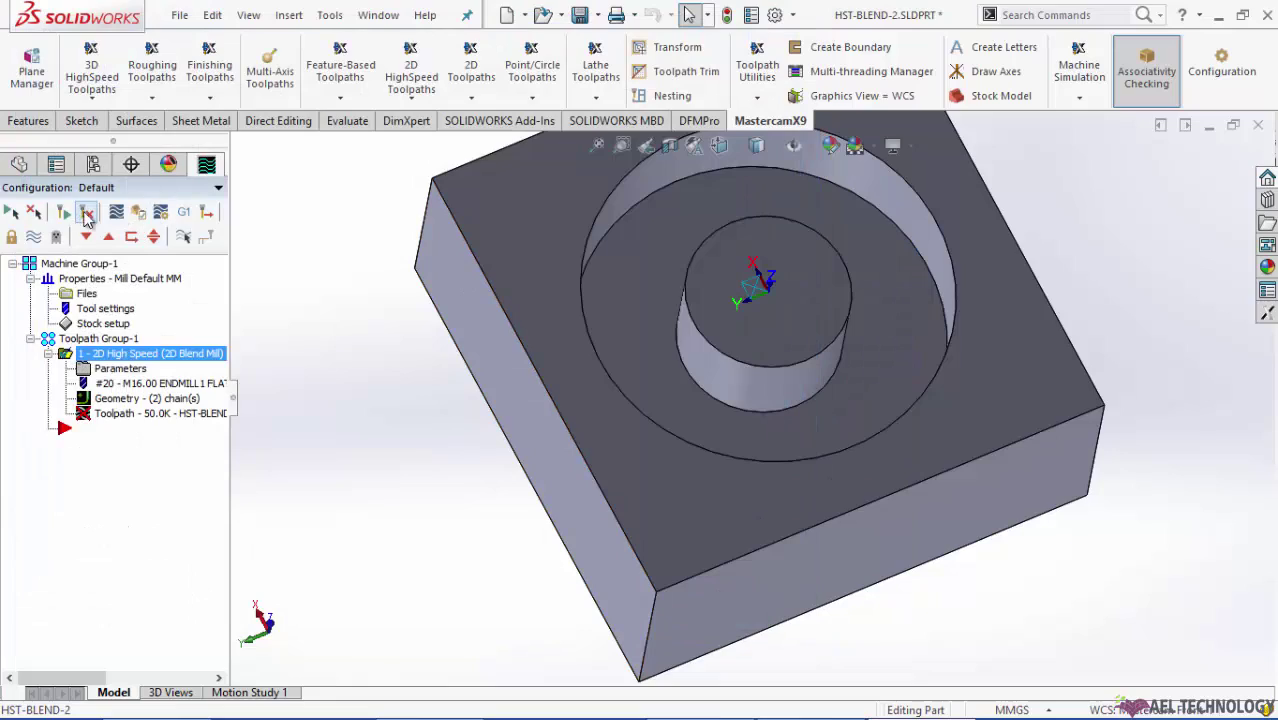
# Orbit into the pocket to inspect the new spiral passes and select the Blend Mill operation
pyautogui.moveTo(558, 260); pyautogui.dragTo(697, 210, button='middle')
pyautogui.scroll(-5, 714, 473)
pyautogui.click(707, 513)
pyautogui.scroll(8, 693, 536)
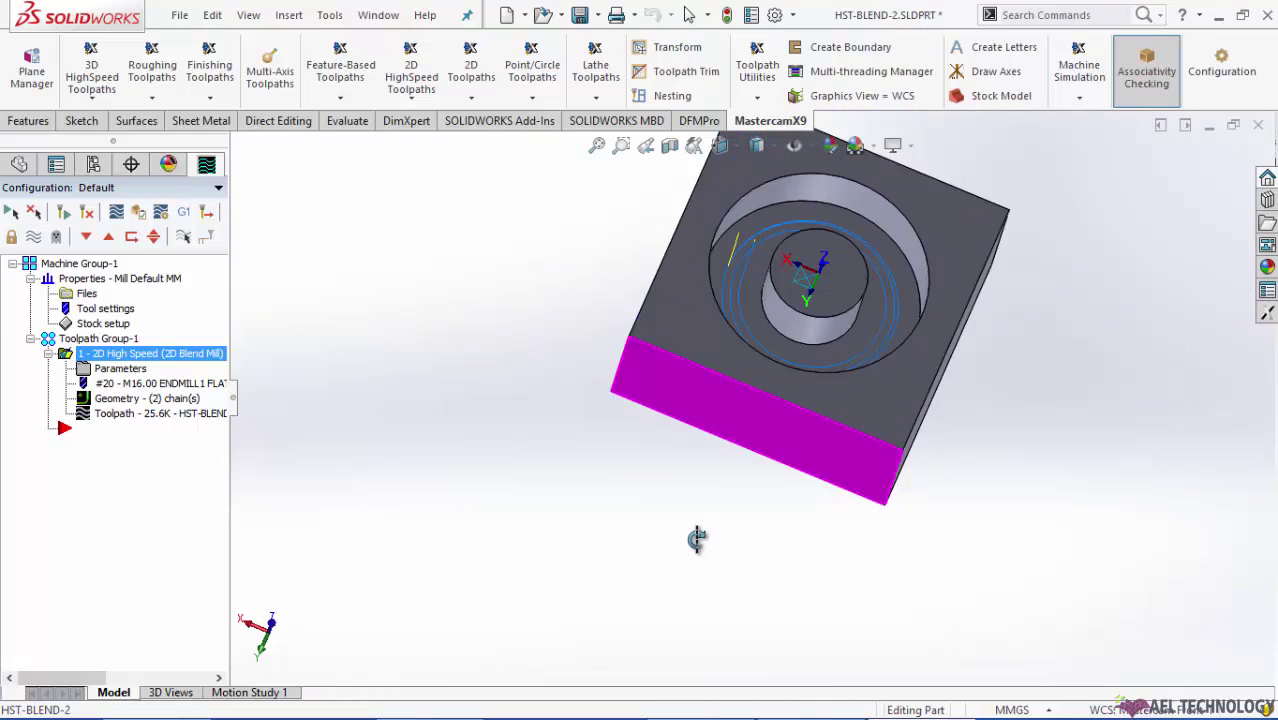
pyautogui.moveTo(693, 536); pyautogui.dragTo(843, 220, button='middle')
pyautogui.scroll(-6, 843, 220)
pyautogui.click(855, 145)
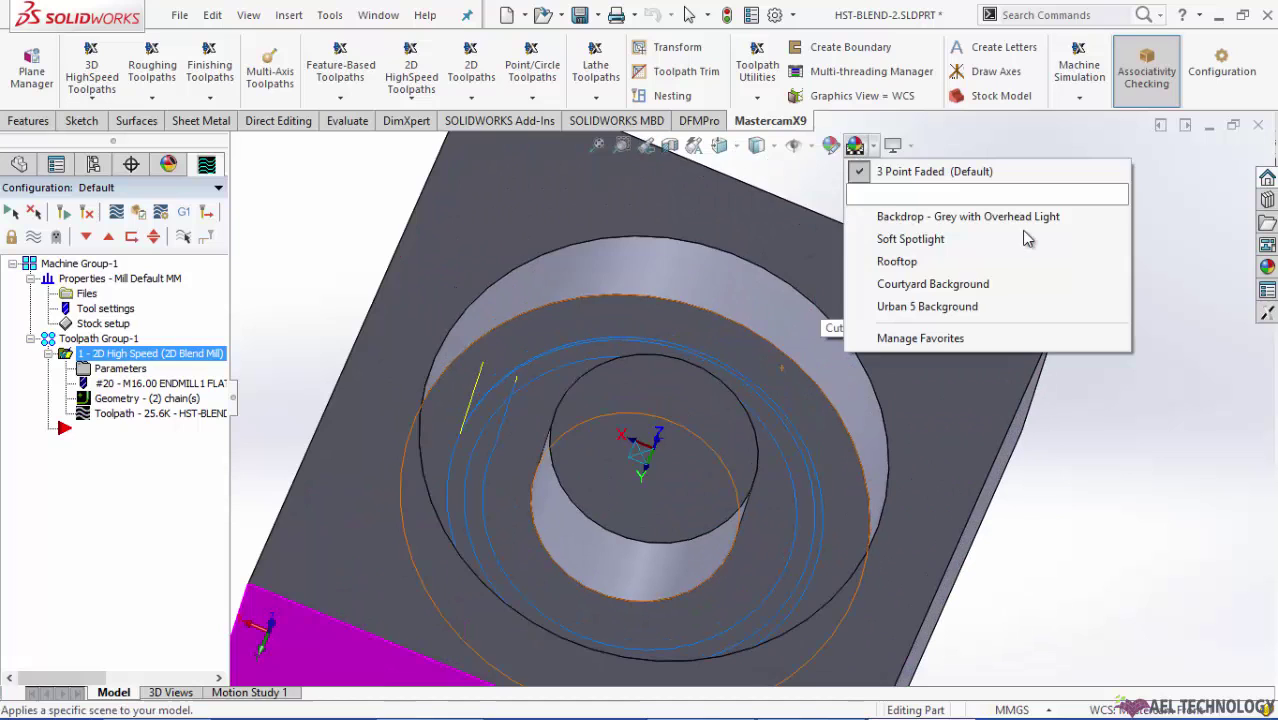
pyautogui.moveTo(908, 647); pyautogui.dragTo(880, 712, button='middle')
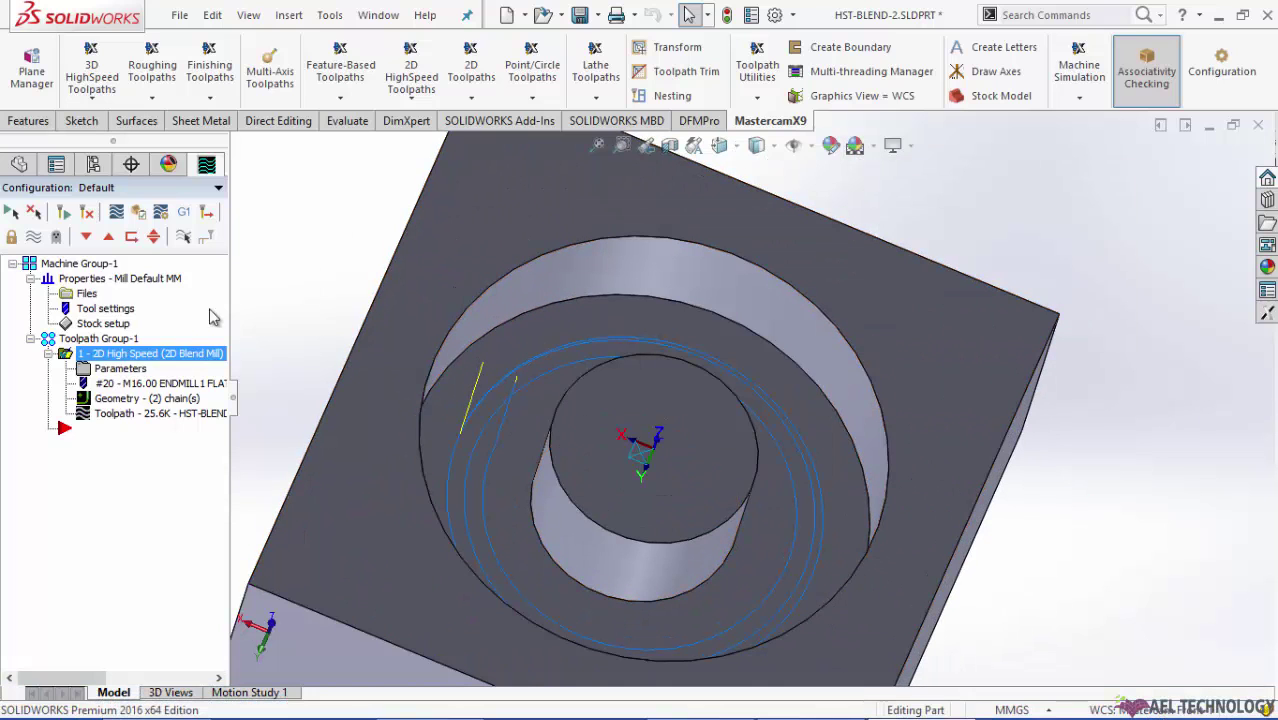
pyautogui.click(140, 354)
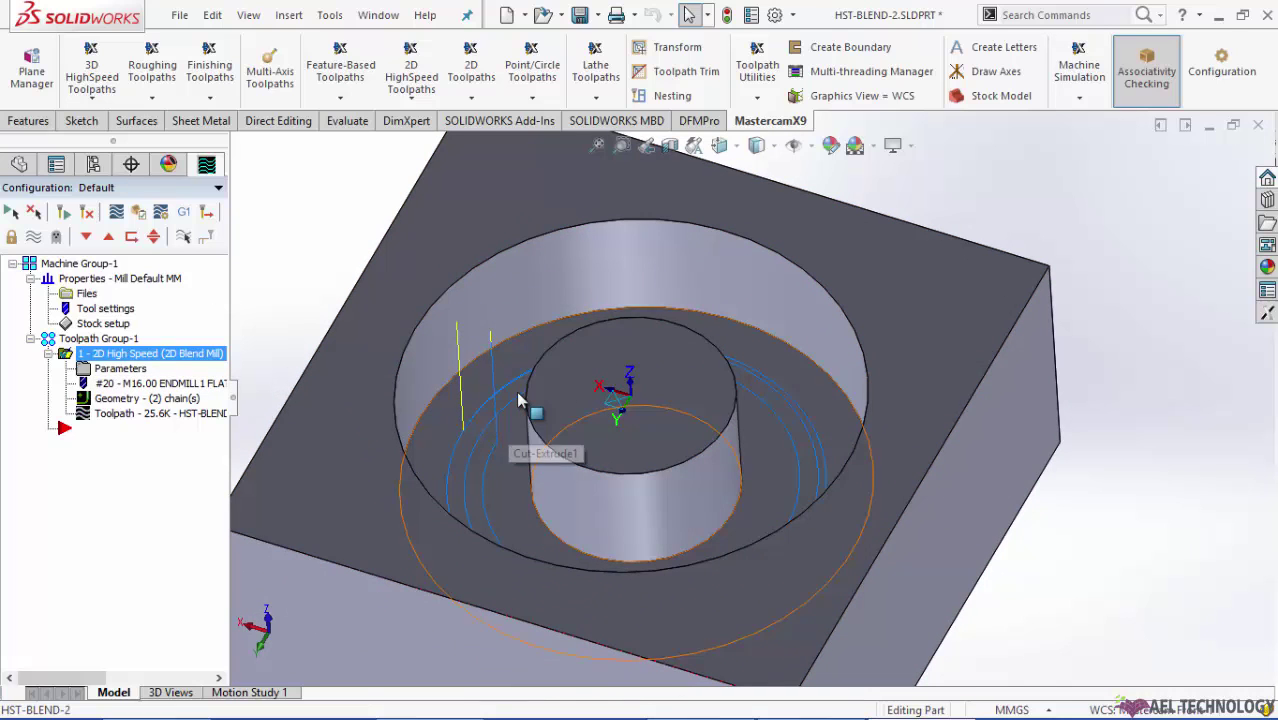
# Enable 2 finish passes with 0.2 spacing
pyautogui.click(121, 370)
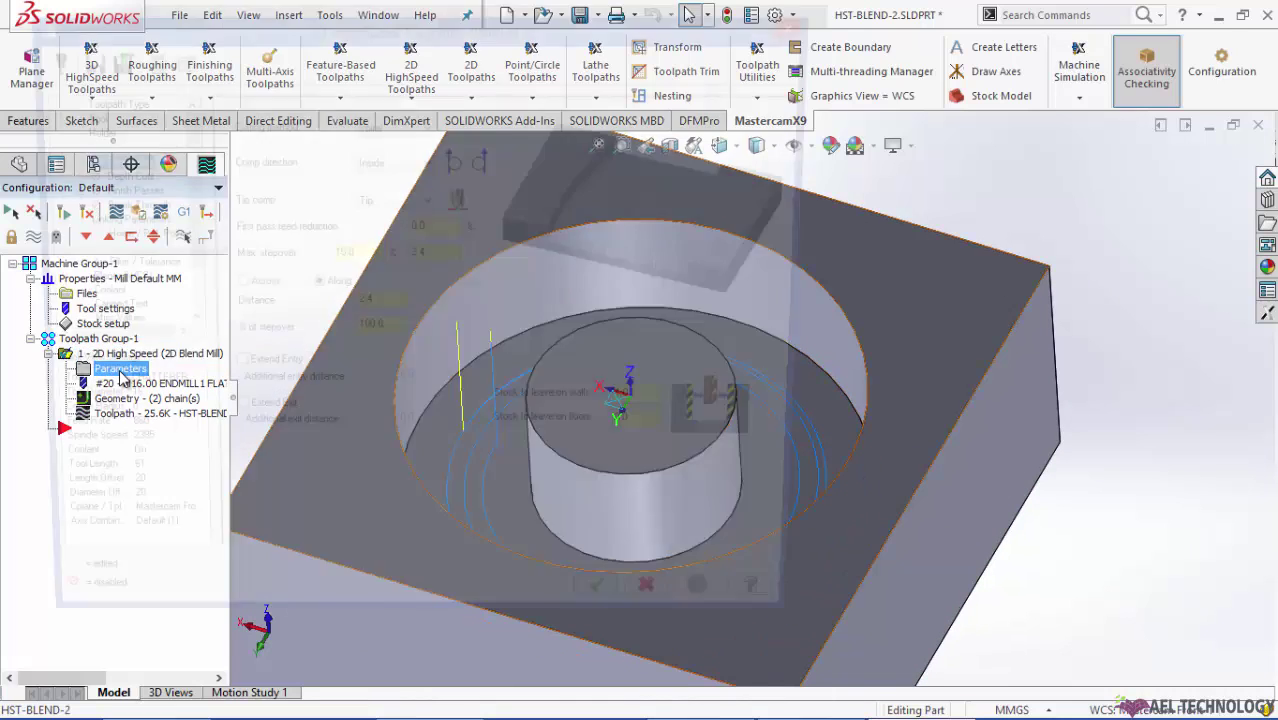
pyautogui.click(117, 191)
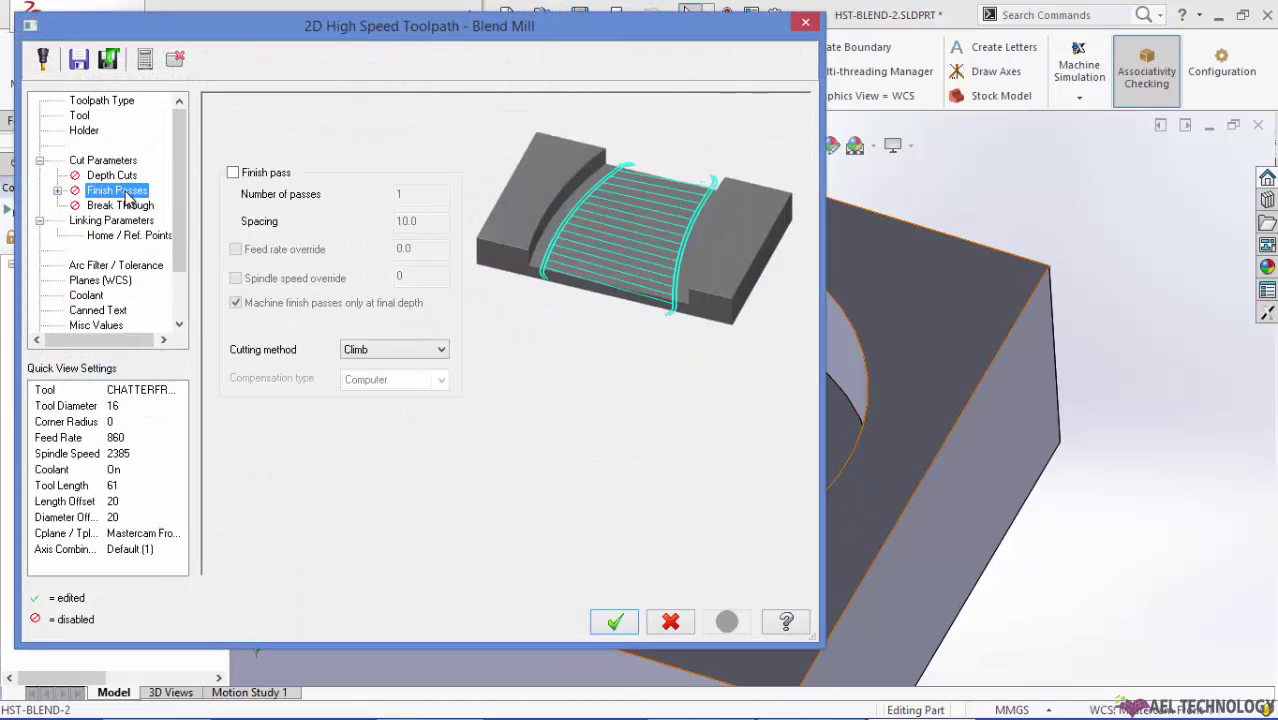
pyautogui.click(234, 173)
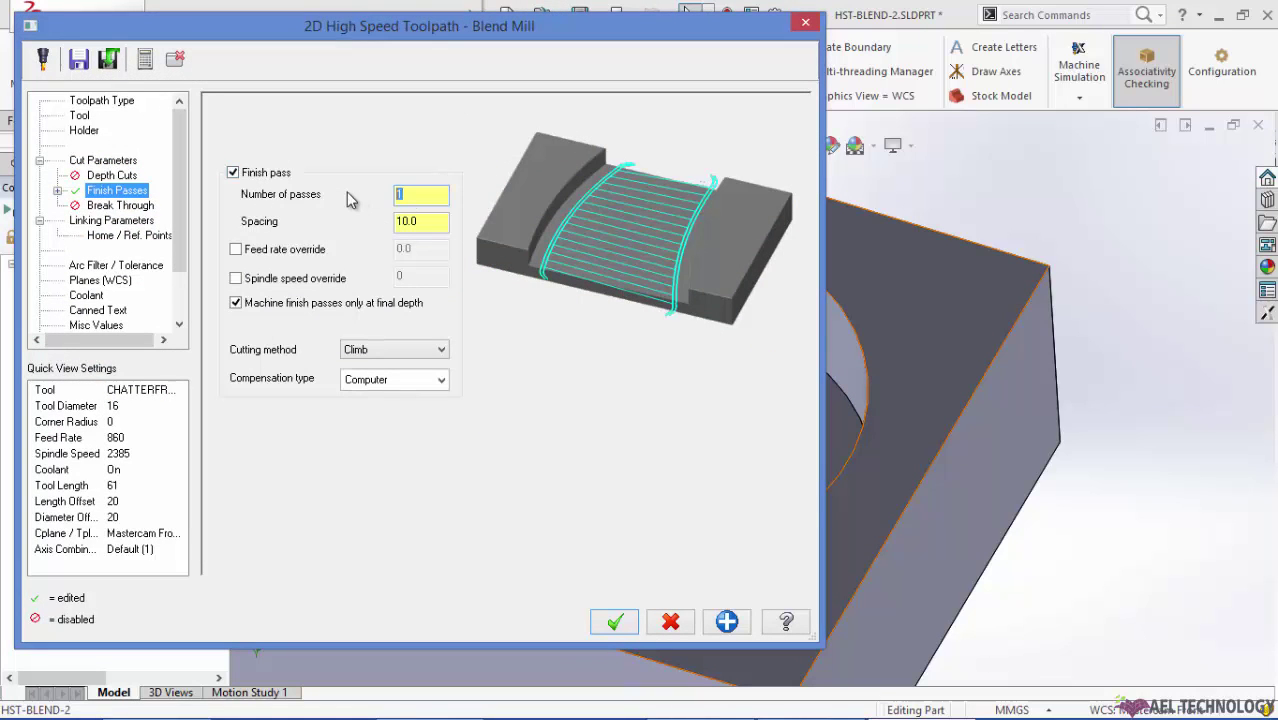
pyautogui.write('2')
pyautogui.click(433, 221)
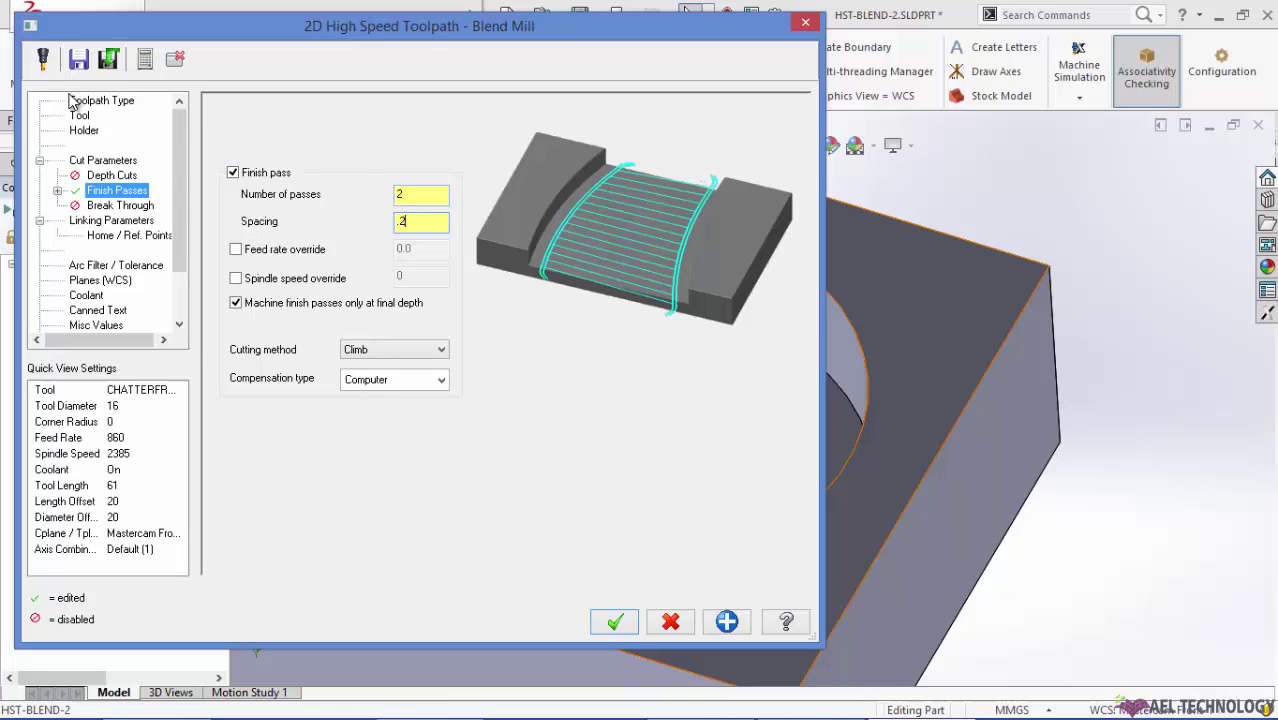
# Leave 0 stock on walls, regenerate the toolpath, and launch Verify in Mastercam Simulator
pyautogui.click(103, 160)
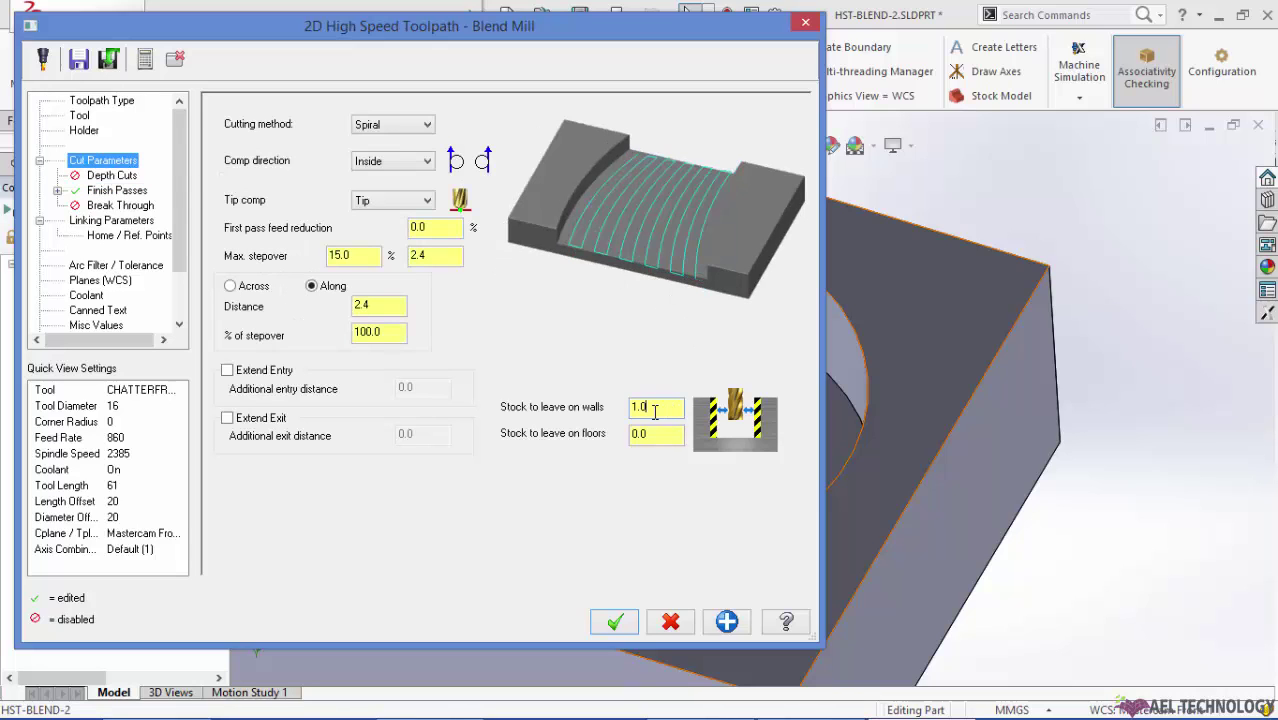
pyautogui.write('0')
pyautogui.click(104, 177)
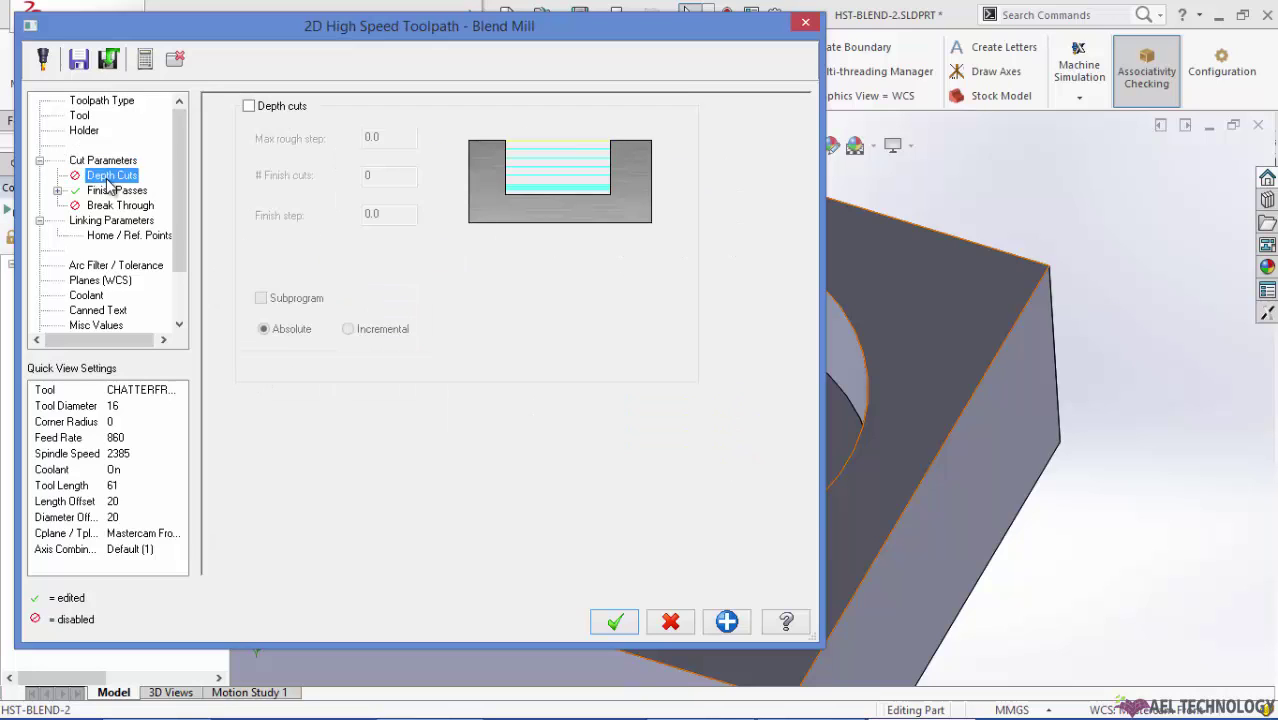
pyautogui.click(112, 191)
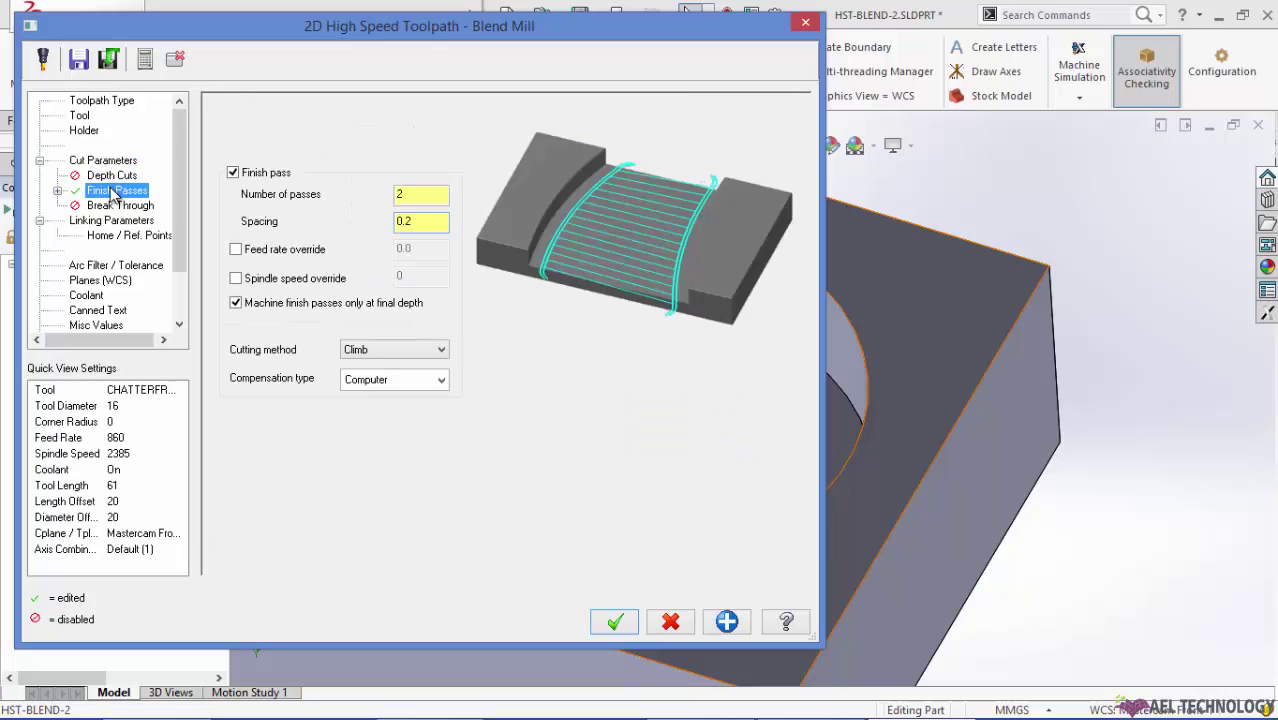
pyautogui.click(614, 620)
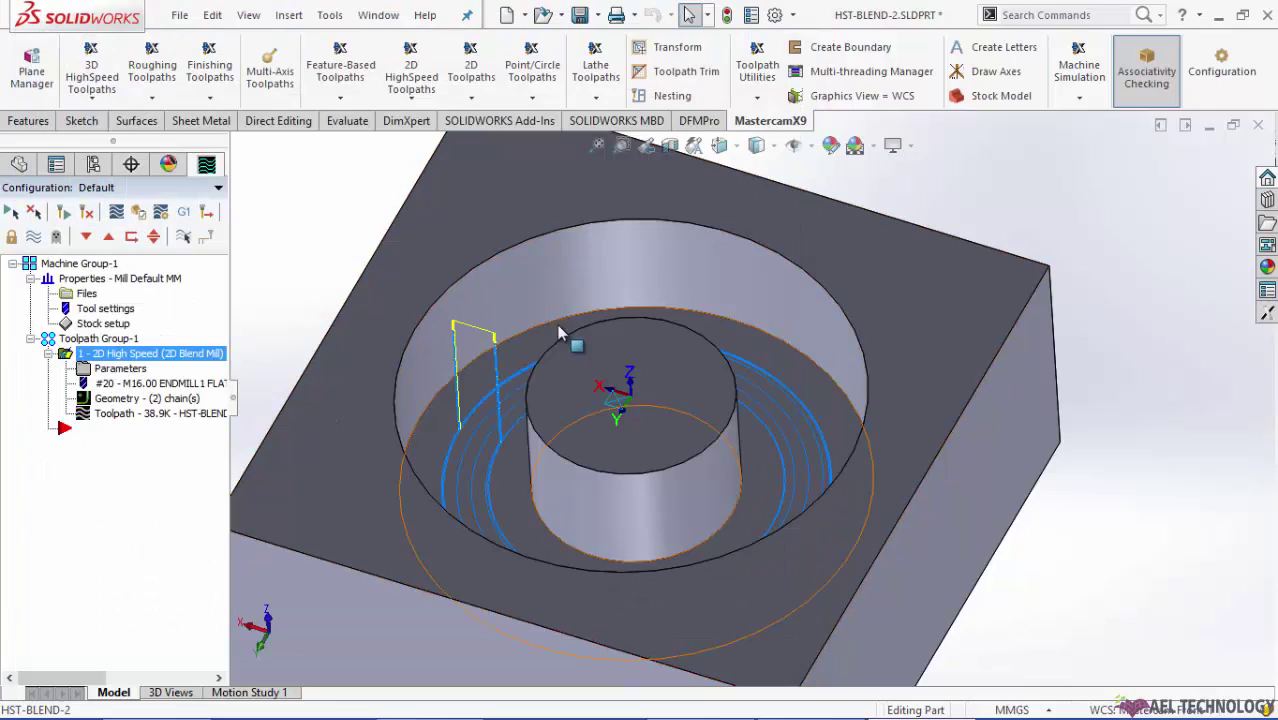
pyautogui.moveTo(559, 323); pyautogui.dragTo(531, 258, button='middle')
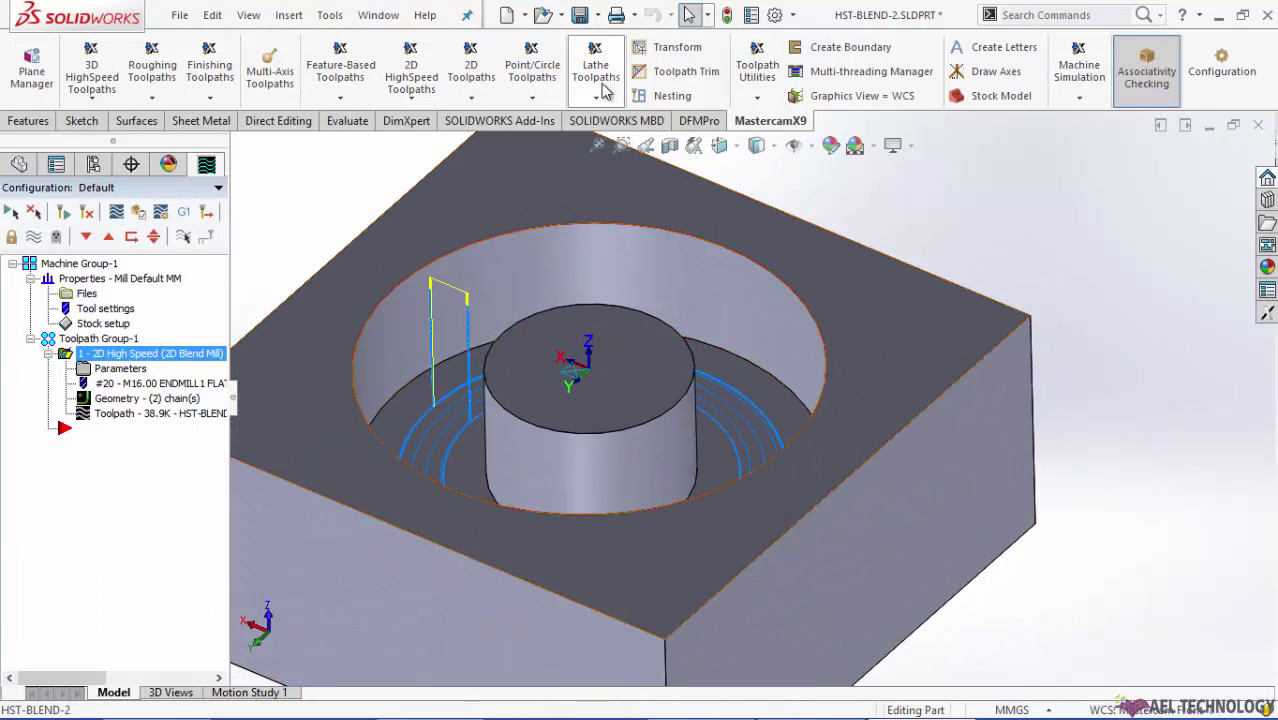
pyautogui.click(139, 212)
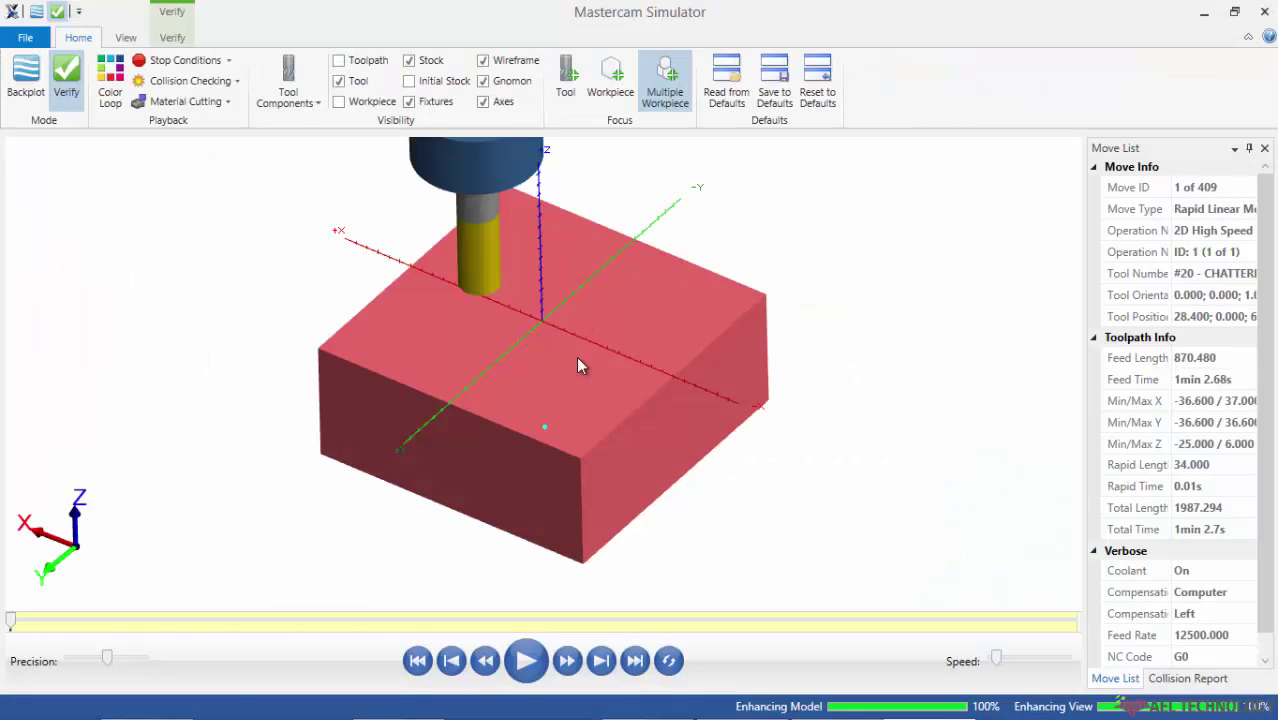
# Start the verification playback so the cutter begins machining the ring pocket around the boss
pyautogui.click(532, 665)
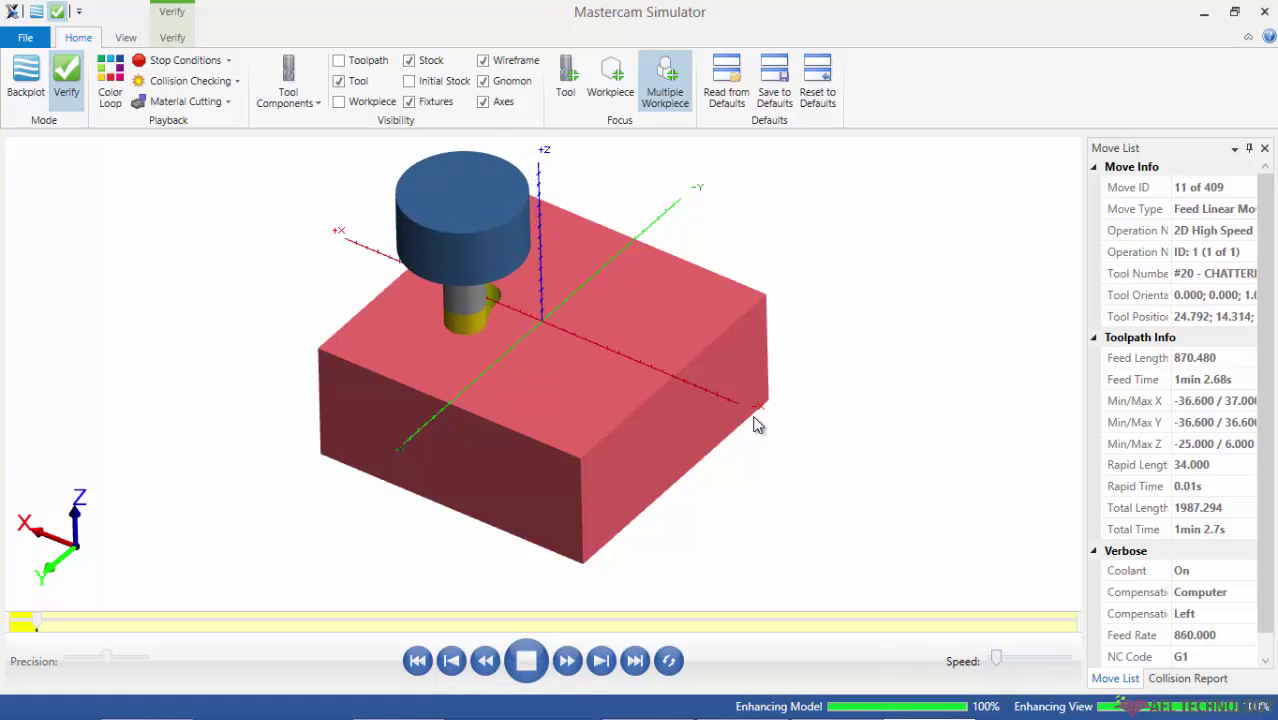